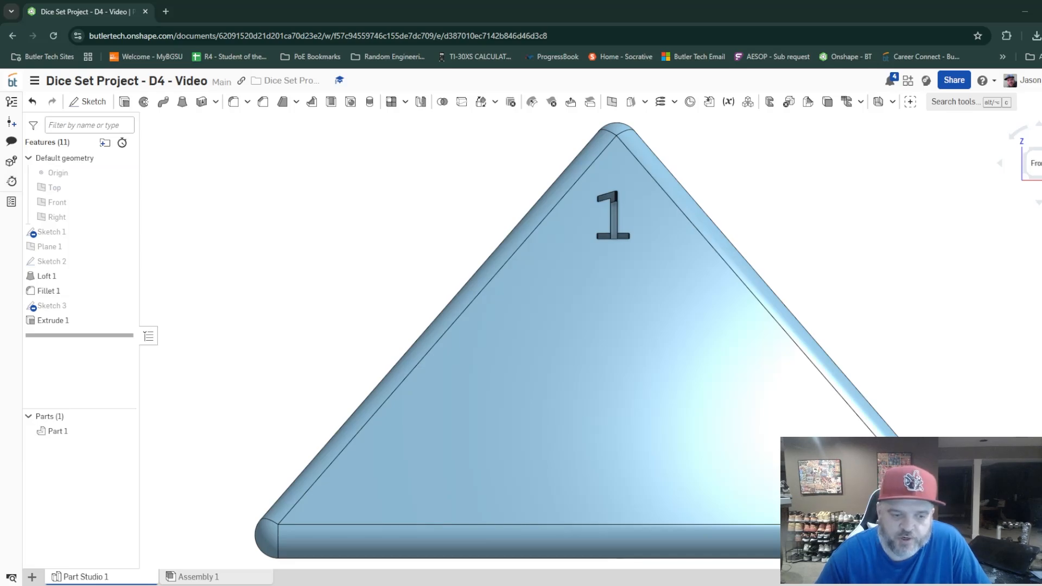
pyautogui.moveTo(972, 369); pyautogui.dragTo(942, 384, button='right')
pyautogui.scroll(-3, 943, 379)
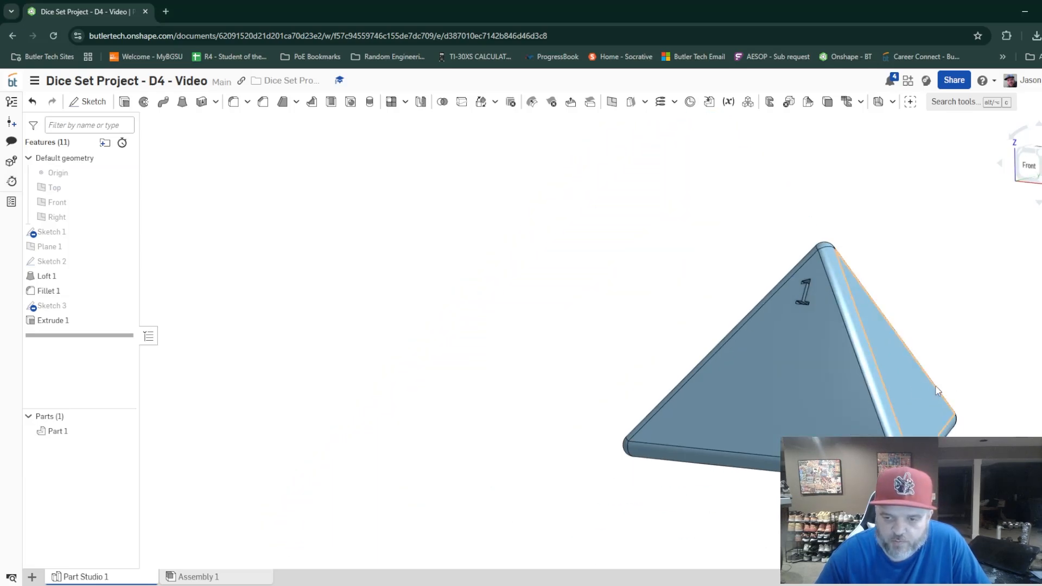
pyautogui.moveTo(919, 275); pyautogui.dragTo(699, 270, button='middle')
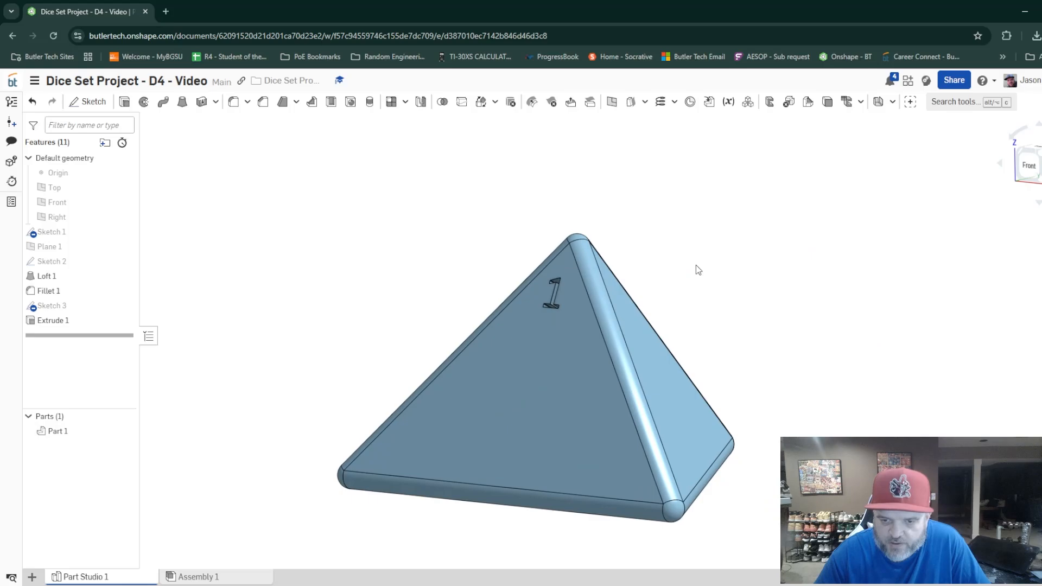
pyautogui.moveTo(822, 434); pyautogui.dragTo(800, 475, button='right')
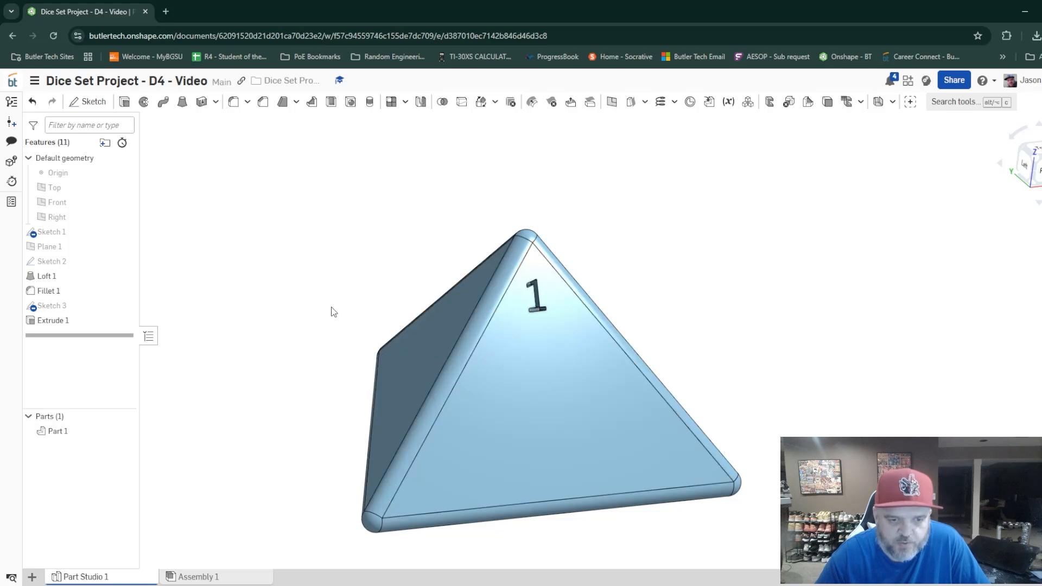
pyautogui.hotkey('shift', '1')
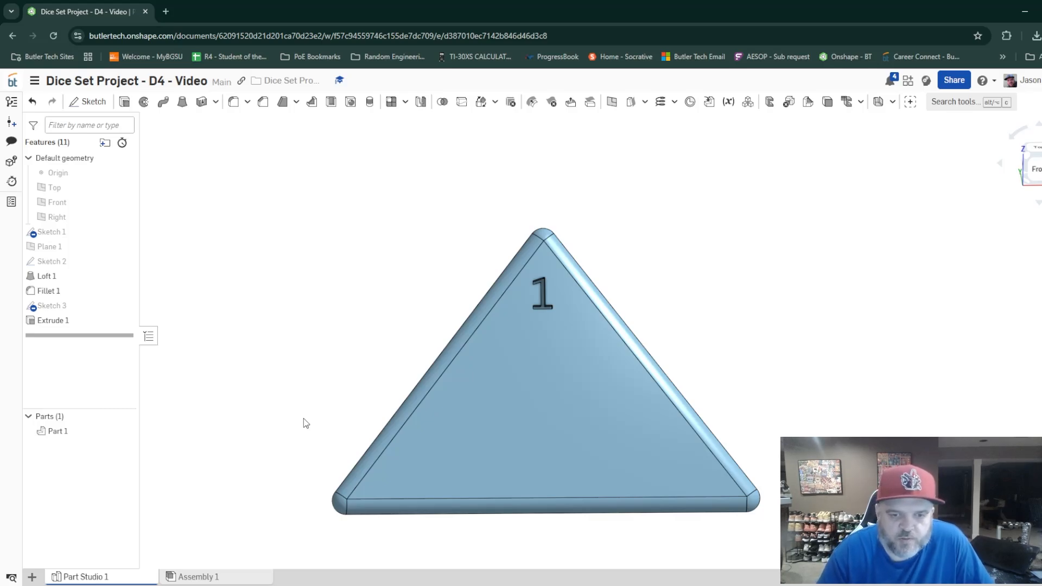
# - Add a new Part Studio to the document and return to it after checking the die in Part Studio 1
pyautogui.click(32, 578)
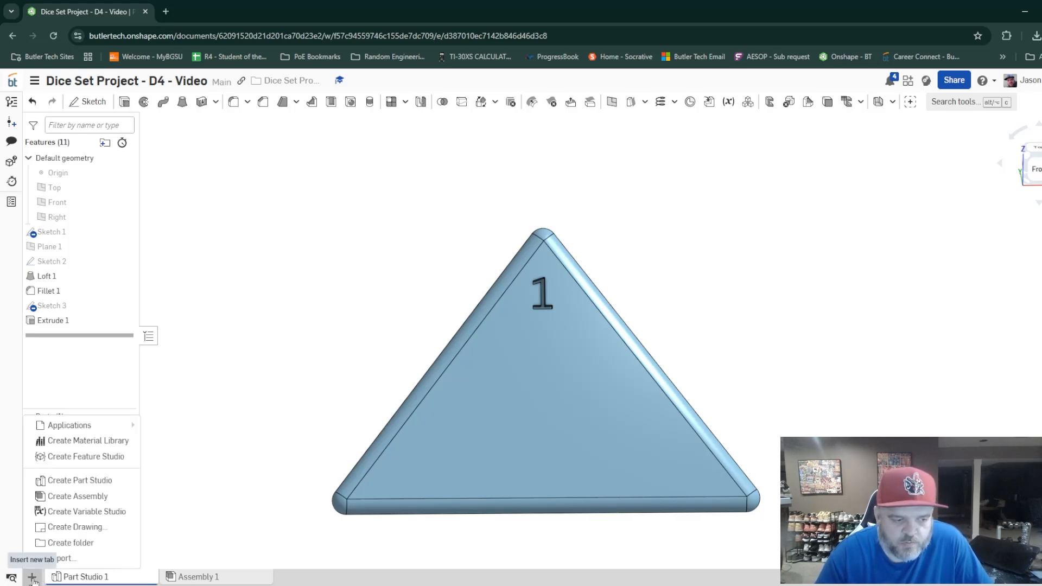
pyautogui.click(77, 481)
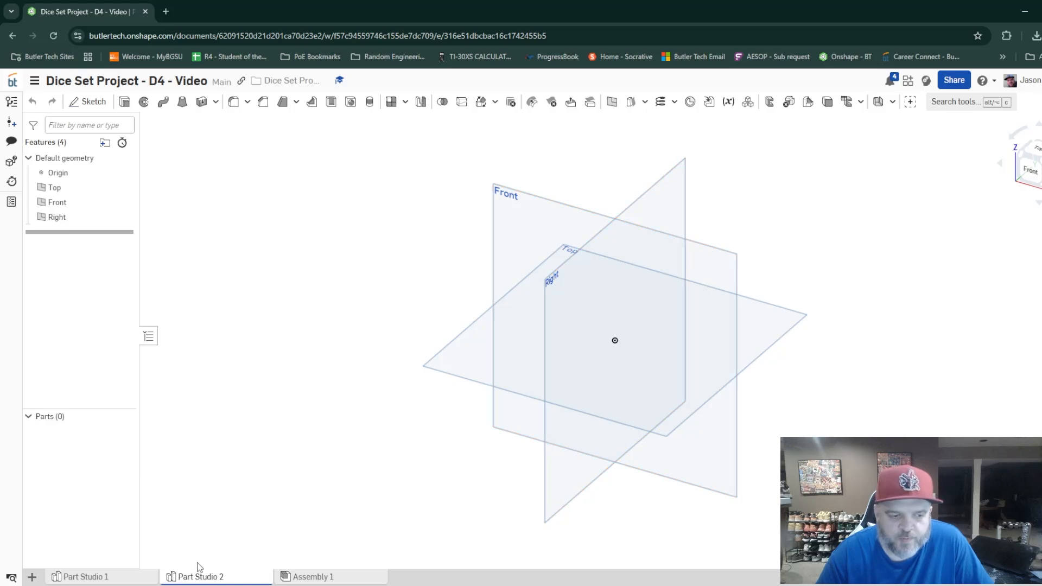
pyautogui.click(84, 579)
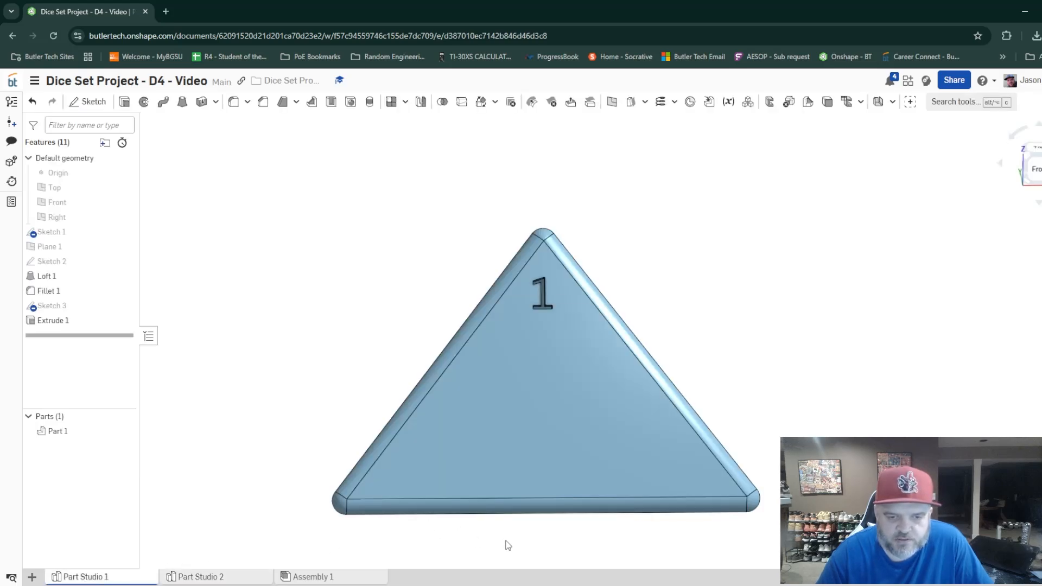
pyautogui.moveTo(504, 544)
pyautogui.mouseDown(button='right')
pyautogui.moveTo(518, 474)
pyautogui.moveTo(501, 559)
pyautogui.moveTo(501, 549)
pyautogui.mouseUp(button='right')
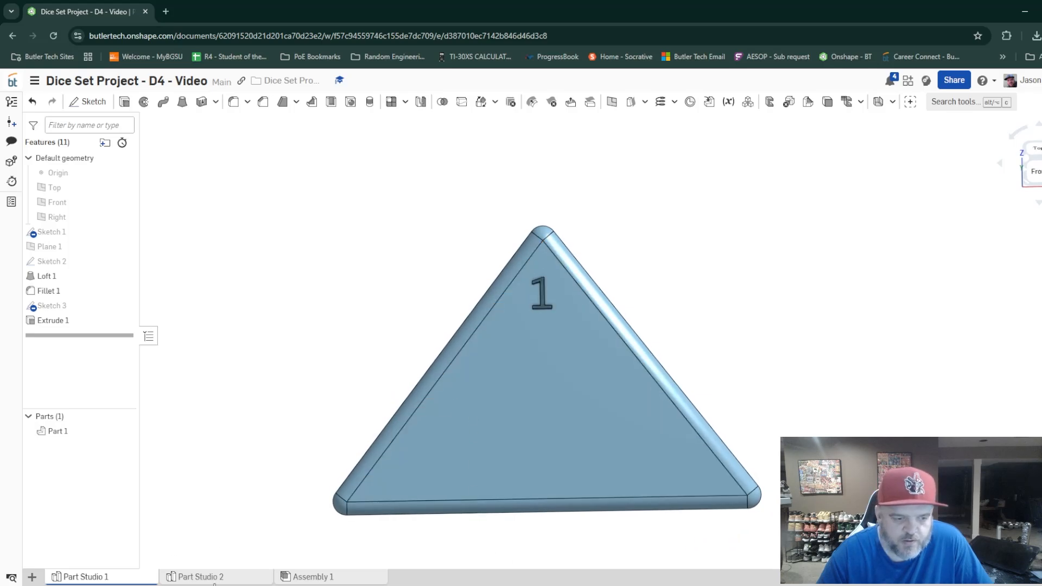
pyautogui.click(216, 578)
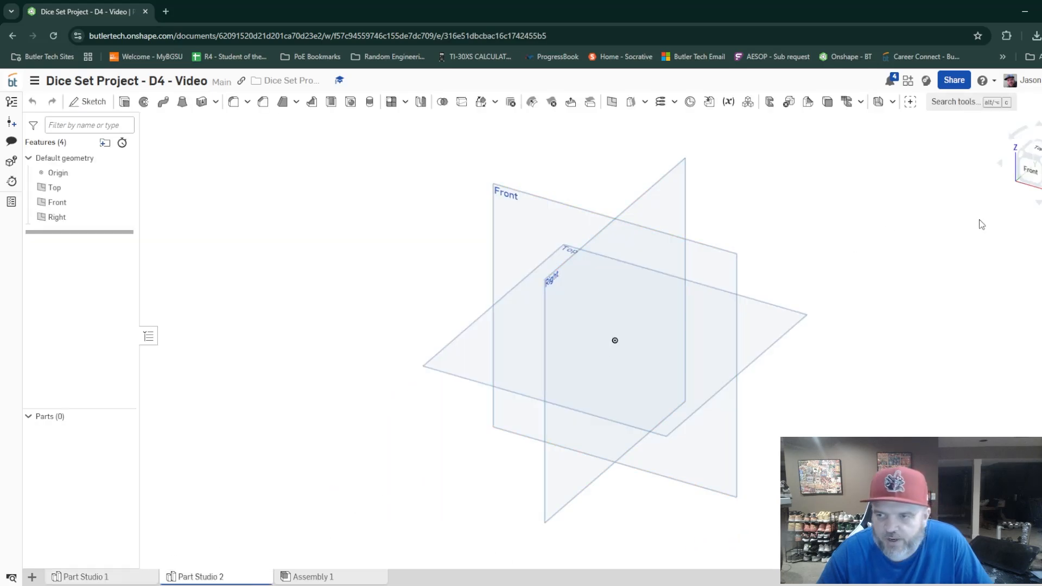
# - On the Top plane, sketch a three-sided polygon centred on the origin around a construction circle about 1.09 in in diameter
pyautogui.click(1032, 148)
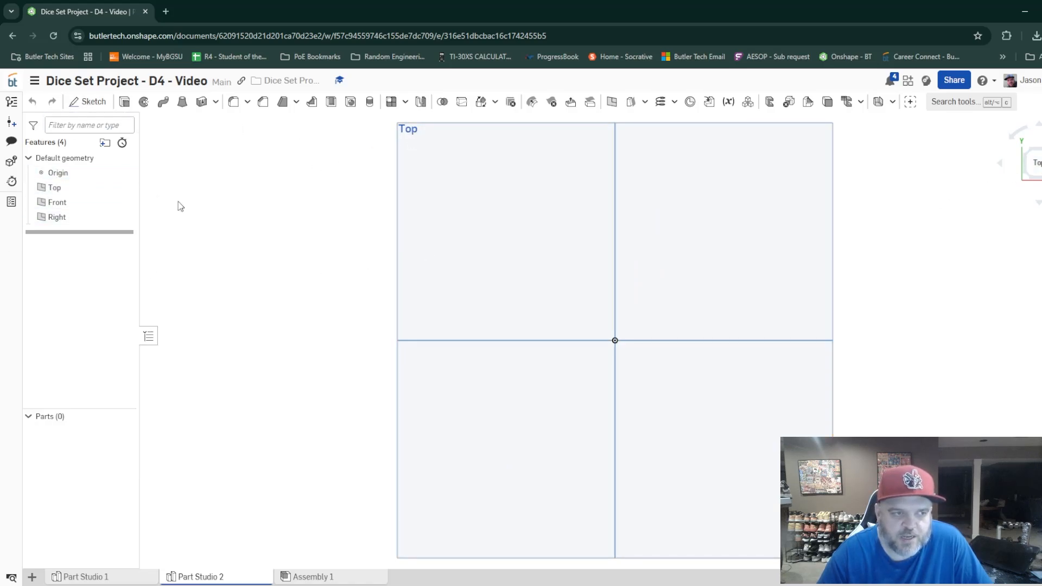
pyautogui.click(87, 102)
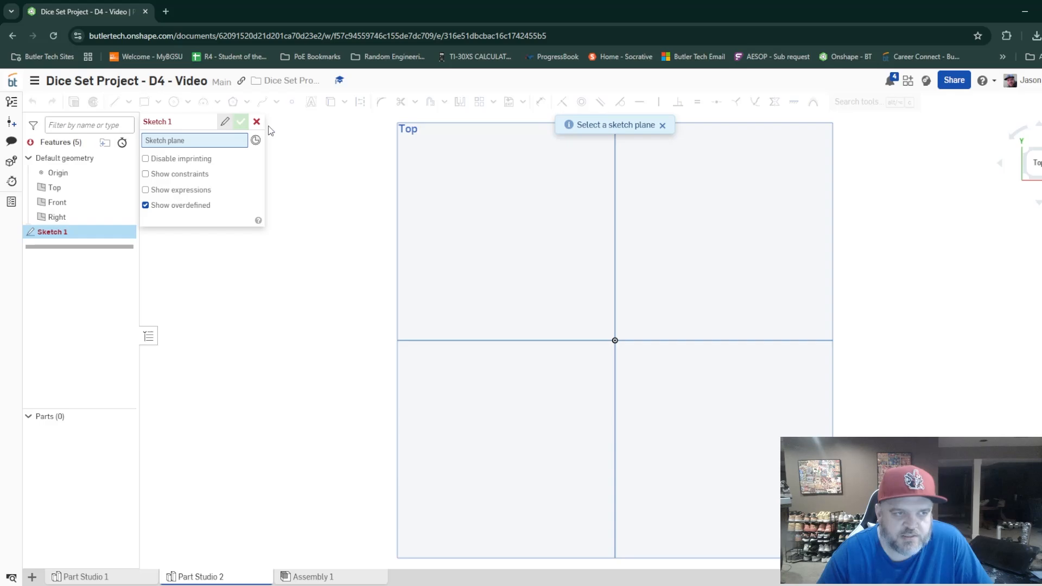
pyautogui.click(416, 132)
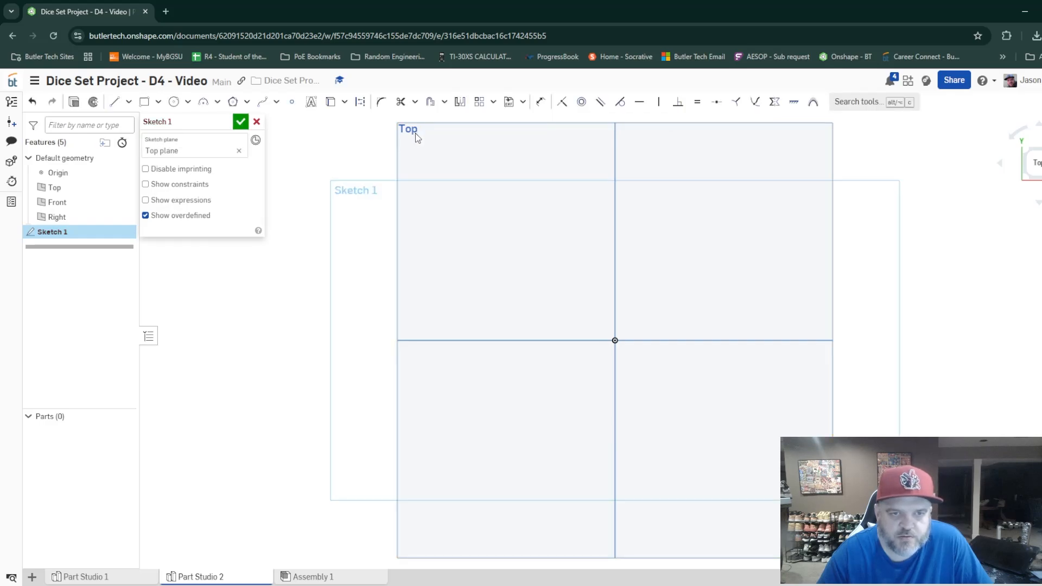
pyautogui.click(231, 106)
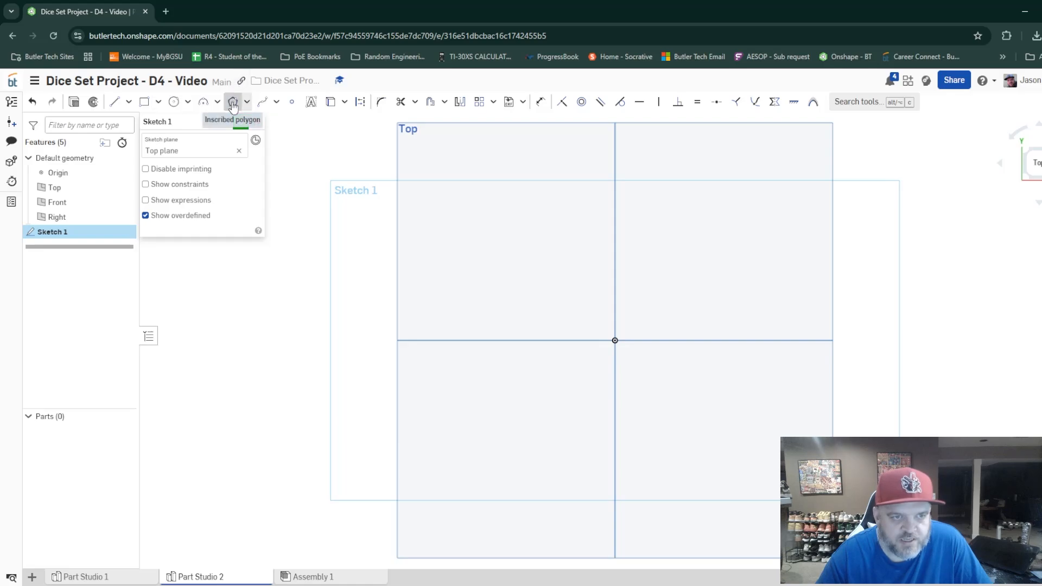
pyautogui.click(615, 341)
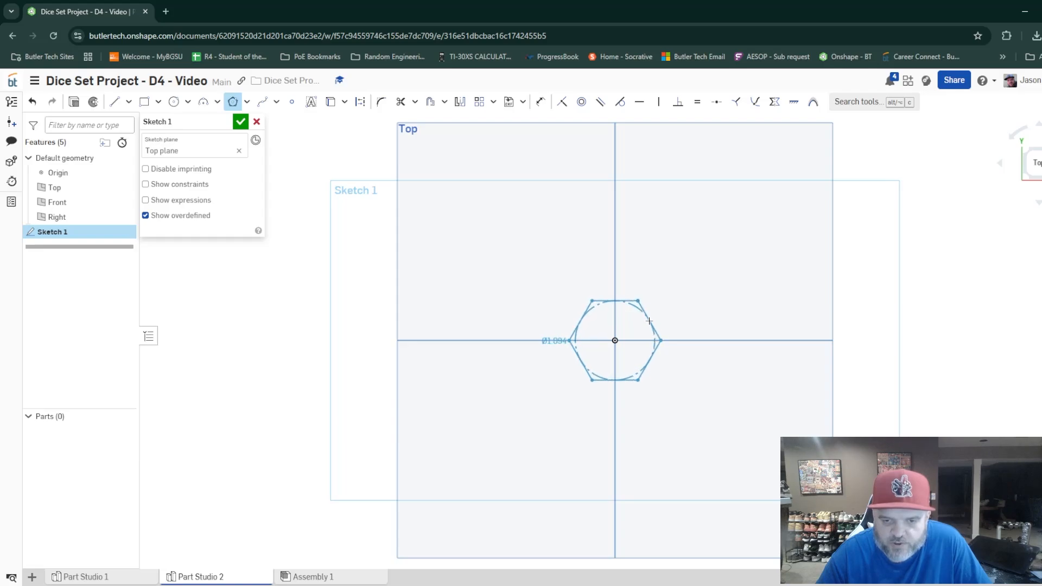
pyautogui.click(650, 322)
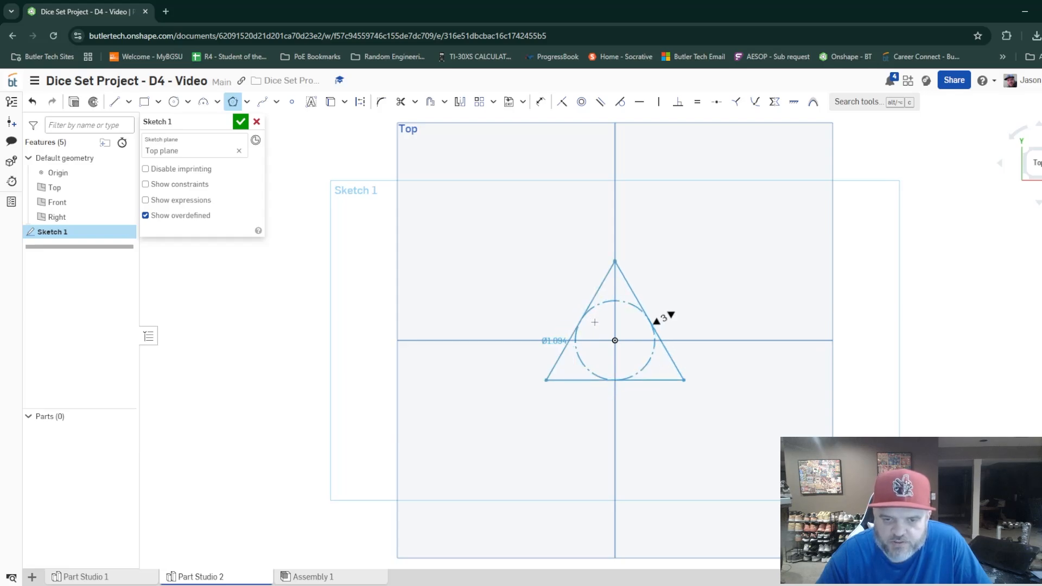
pyautogui.click(595, 322)
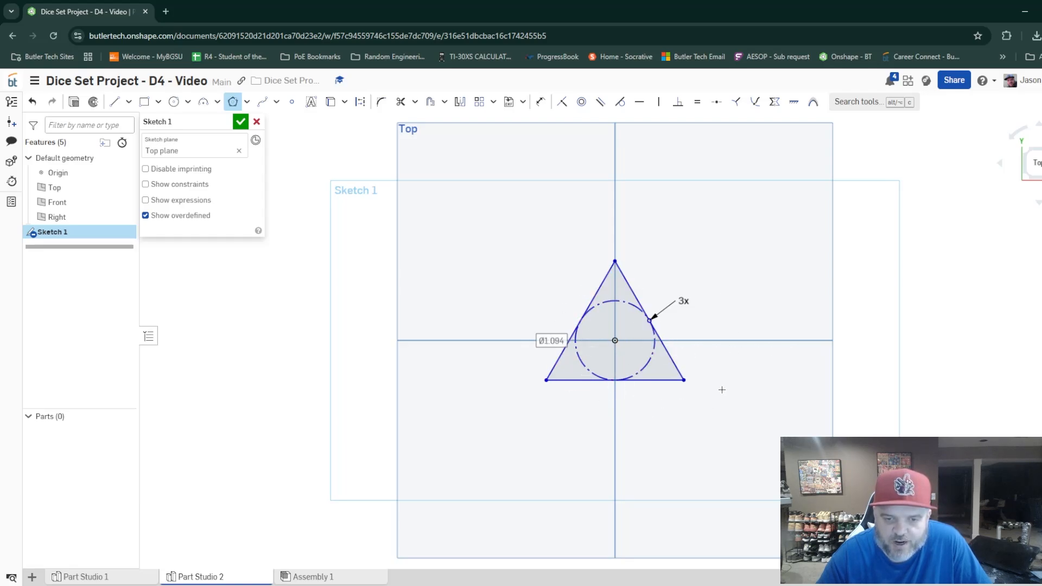
# - Set the diameter of the triangle's construction circle to 1 in and leave the polygon tool
pyautogui.write('1')
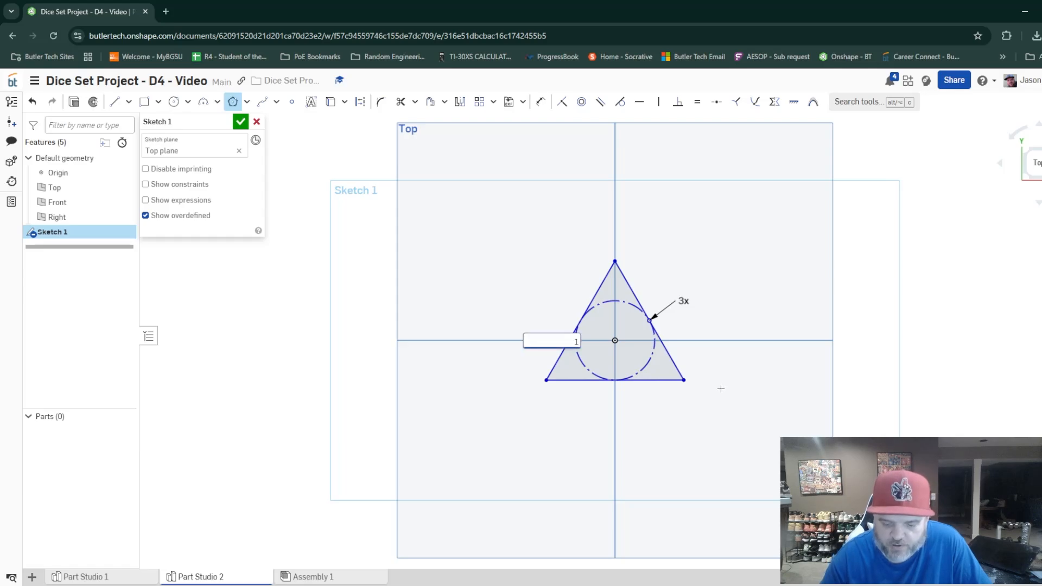
pyautogui.press('Return')
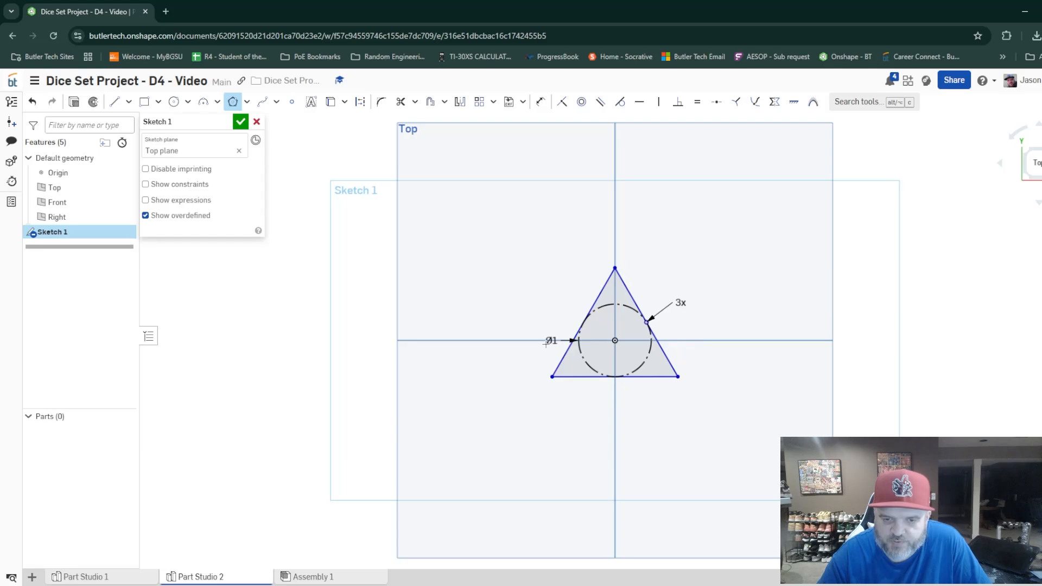
pyautogui.moveTo(810, 483)
pyautogui.mouseDown(button='right')
pyautogui.moveTo(773, 445)
pyautogui.moveTo(730, 430)
pyautogui.moveTo(806, 465)
pyautogui.mouseUp(button='right')
pyautogui.click(806, 465)
pyautogui.press('Escape')
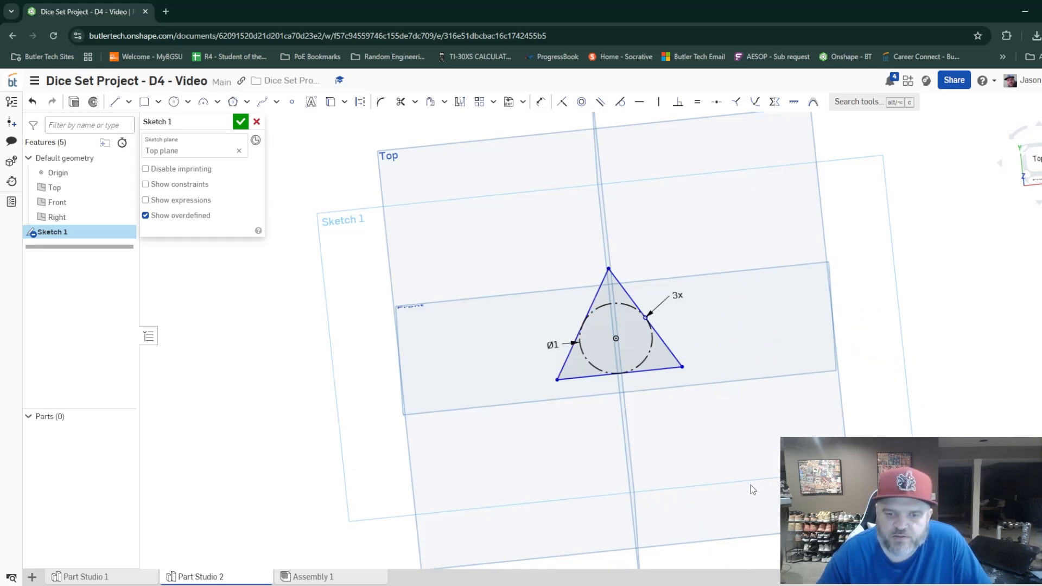
# - Create a plane offset 1 in above the Top plane
pyautogui.moveTo(750, 495); pyautogui.dragTo(739, 465, button='right')
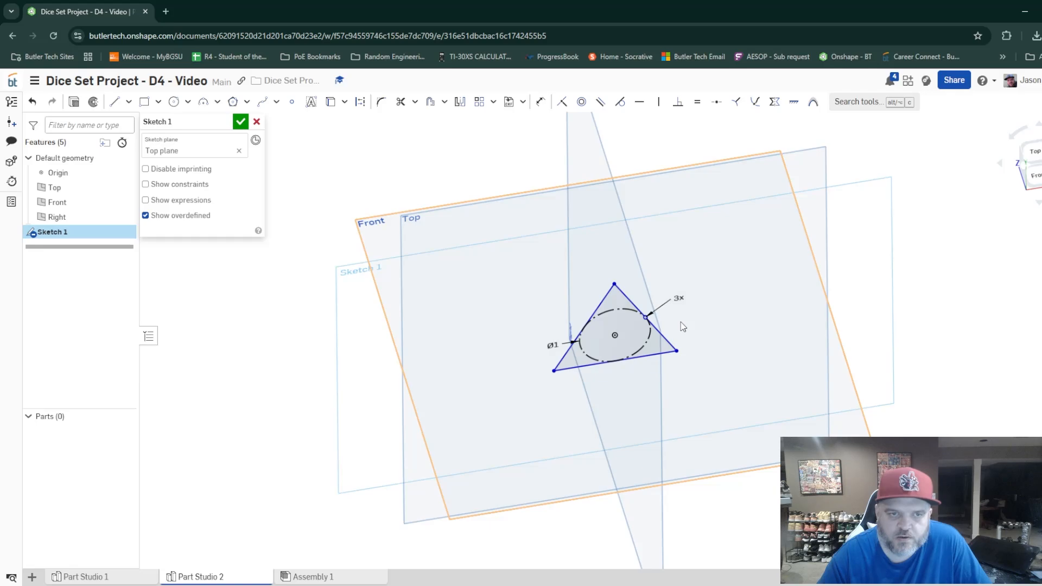
pyautogui.rightClick(61, 191)
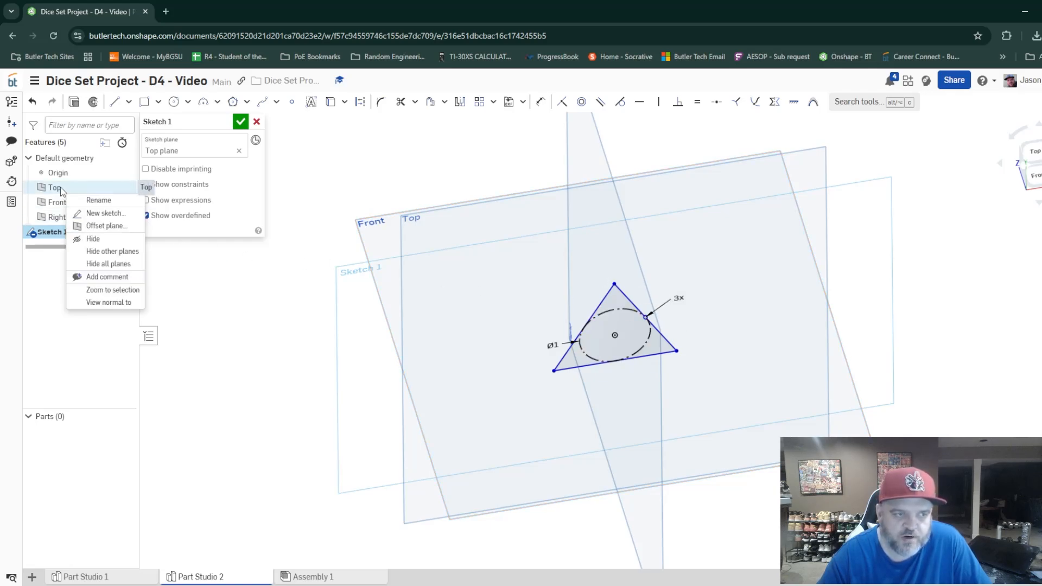
pyautogui.click(115, 231)
pyautogui.moveTo(634, 494)
pyautogui.mouseDown(button='right')
pyautogui.moveTo(618, 477)
pyautogui.moveTo(623, 451)
pyautogui.moveTo(637, 468)
pyautogui.moveTo(634, 491)
pyautogui.mouseUp(button='right')
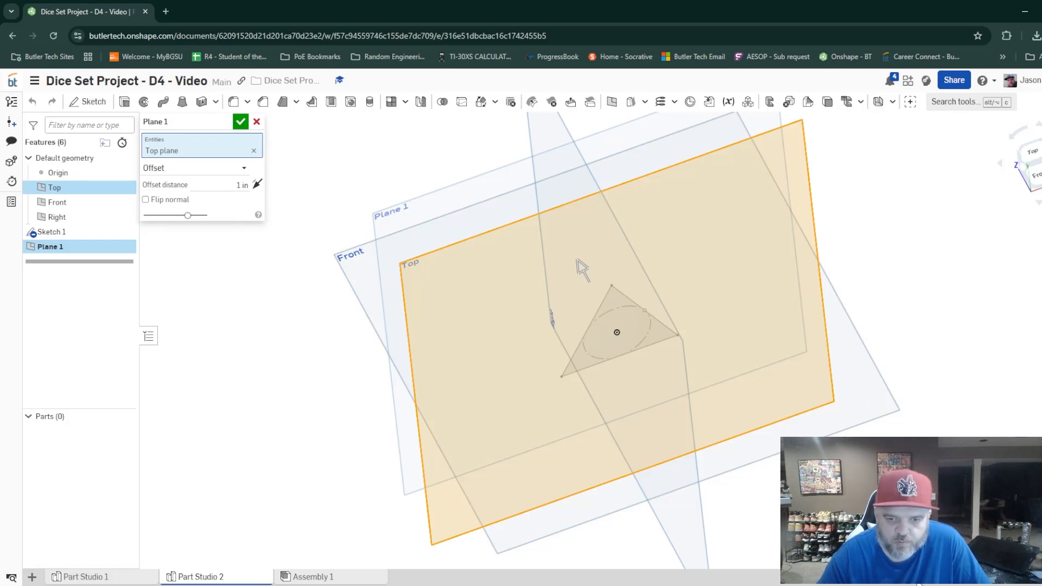
pyautogui.click(257, 185)
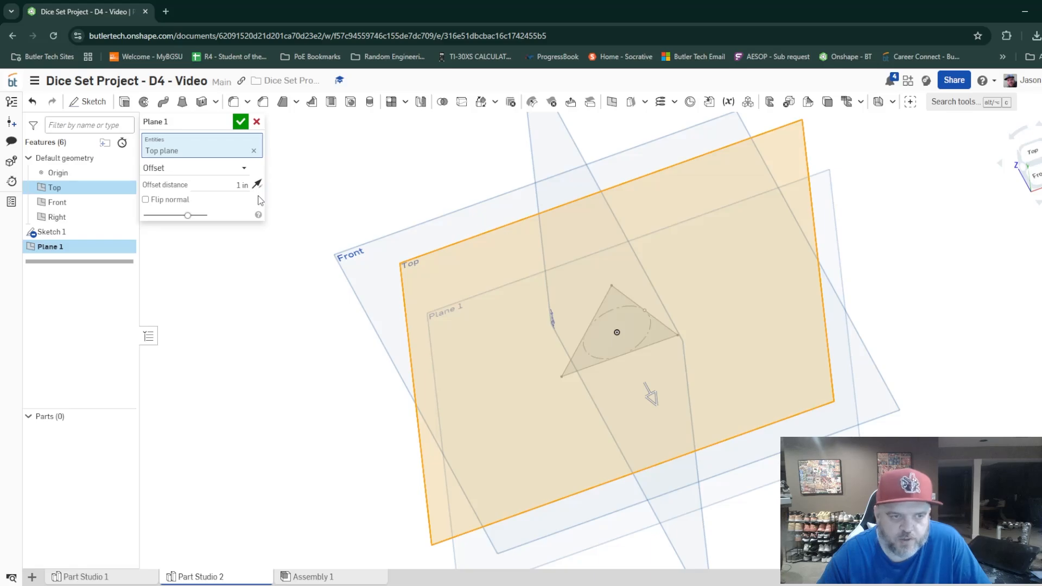
pyautogui.click(258, 185)
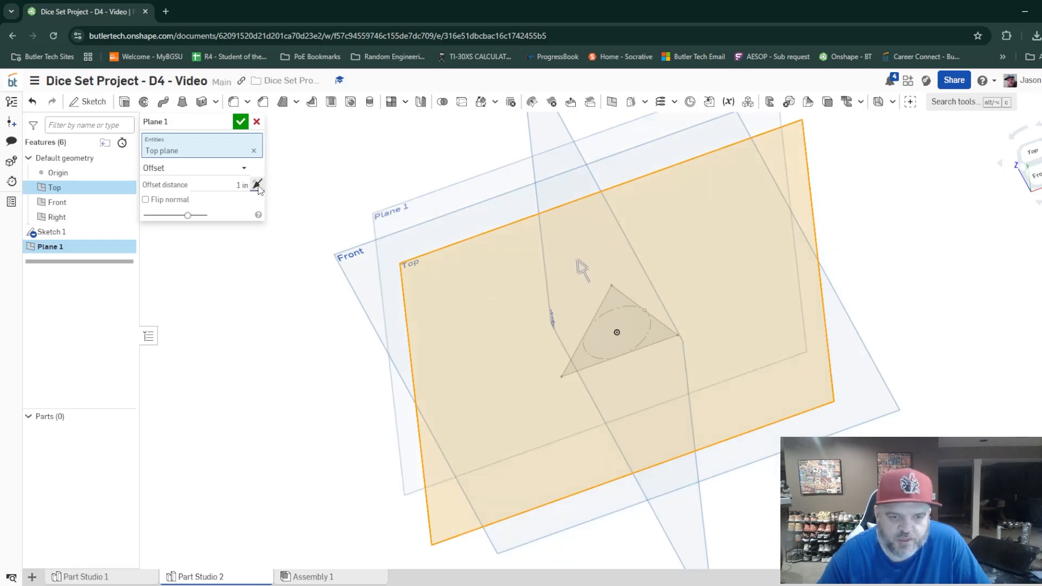
pyautogui.click(240, 121)
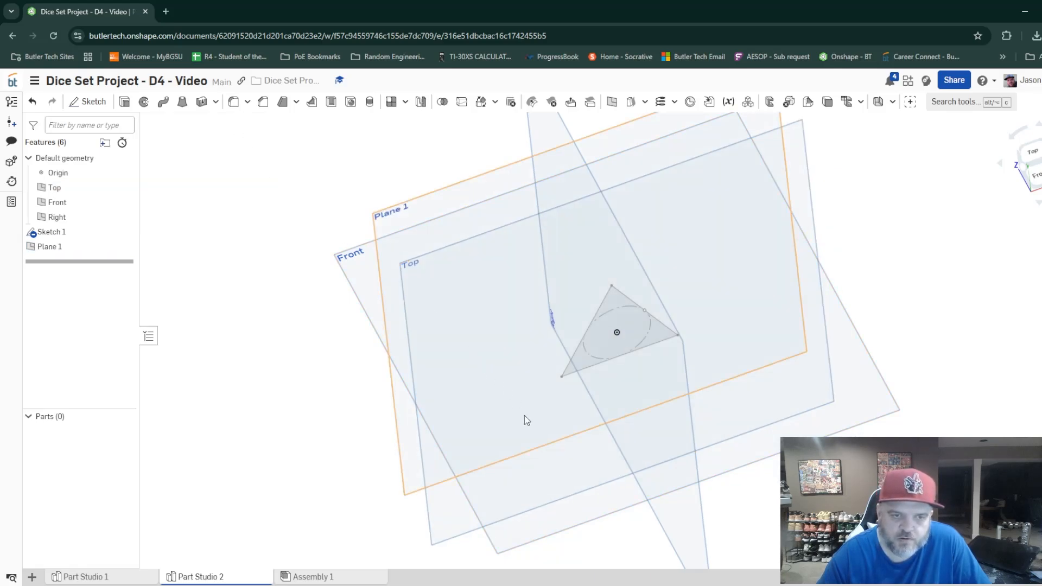
# - Start a sketch on Plane 1, place a single point directly over the origin, and finish the sketch
pyautogui.click(81, 102)
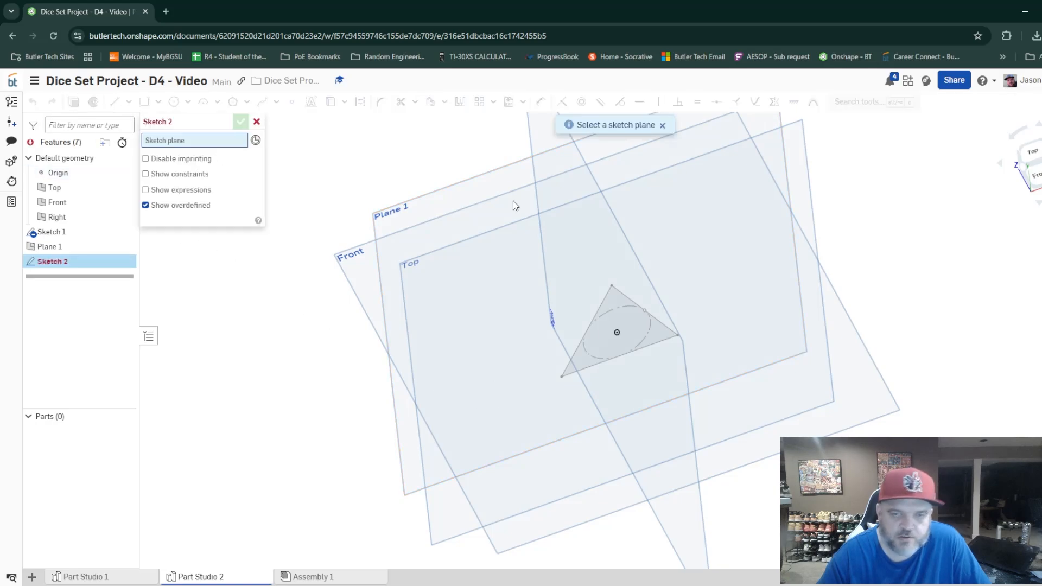
pyautogui.click(1038, 157)
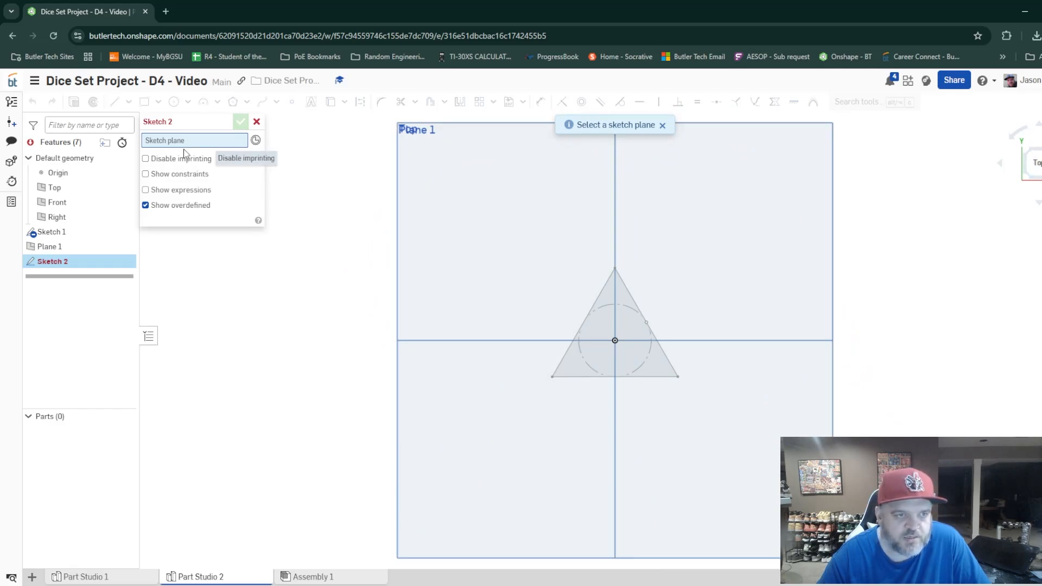
pyautogui.click(53, 248)
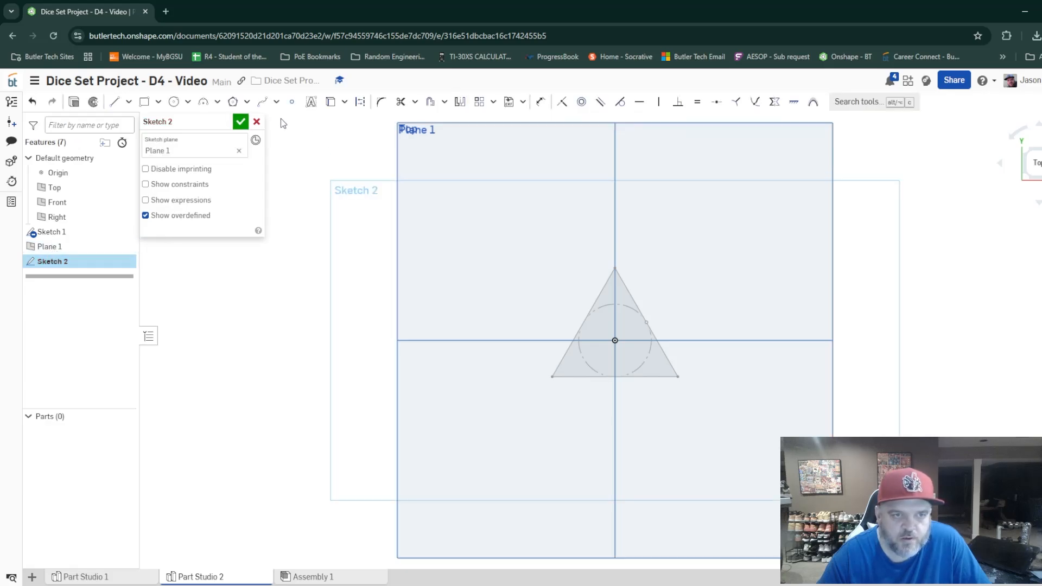
pyautogui.click(292, 103)
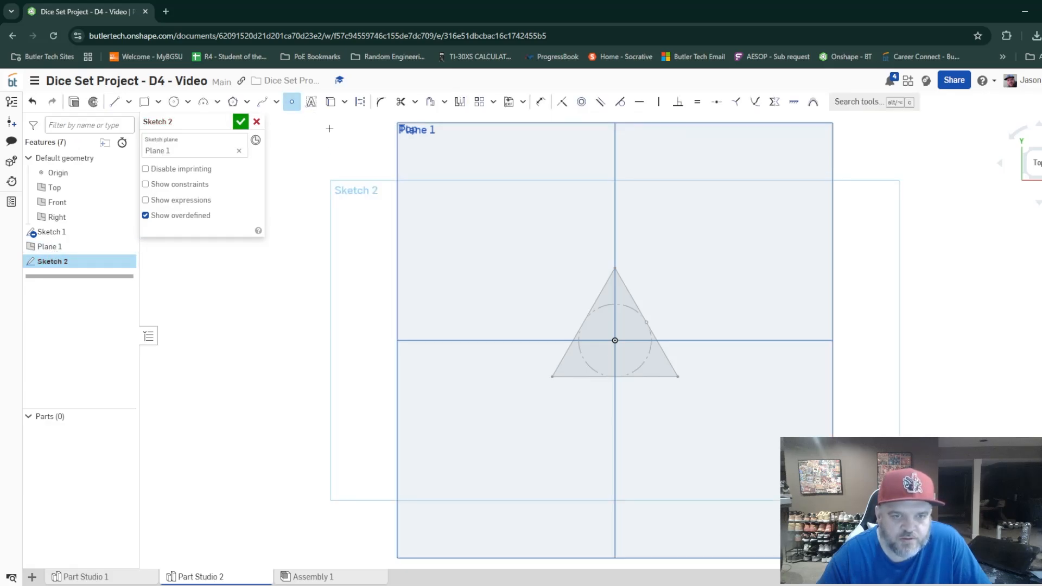
pyautogui.click(616, 341)
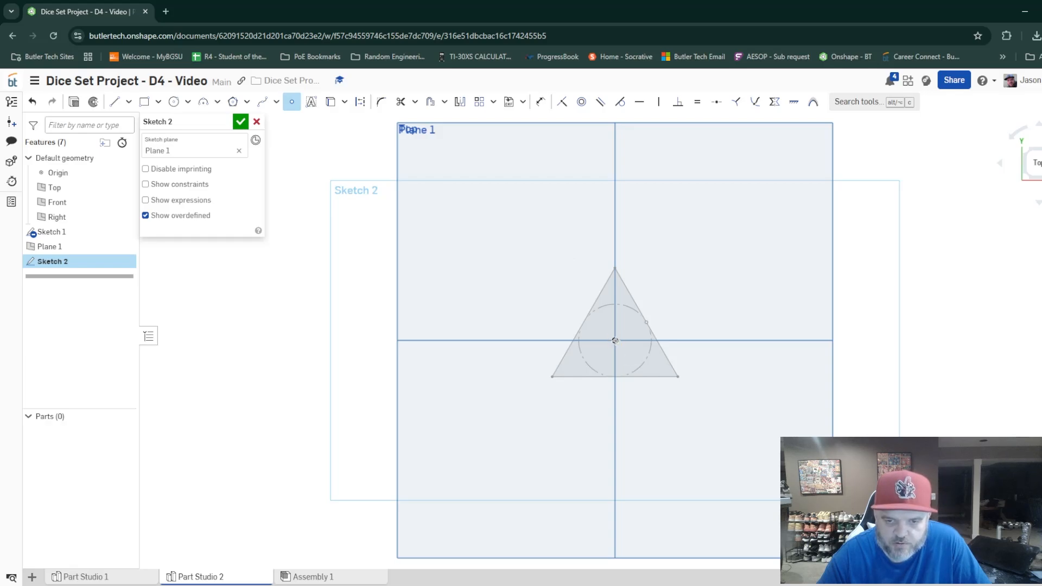
pyautogui.click(241, 122)
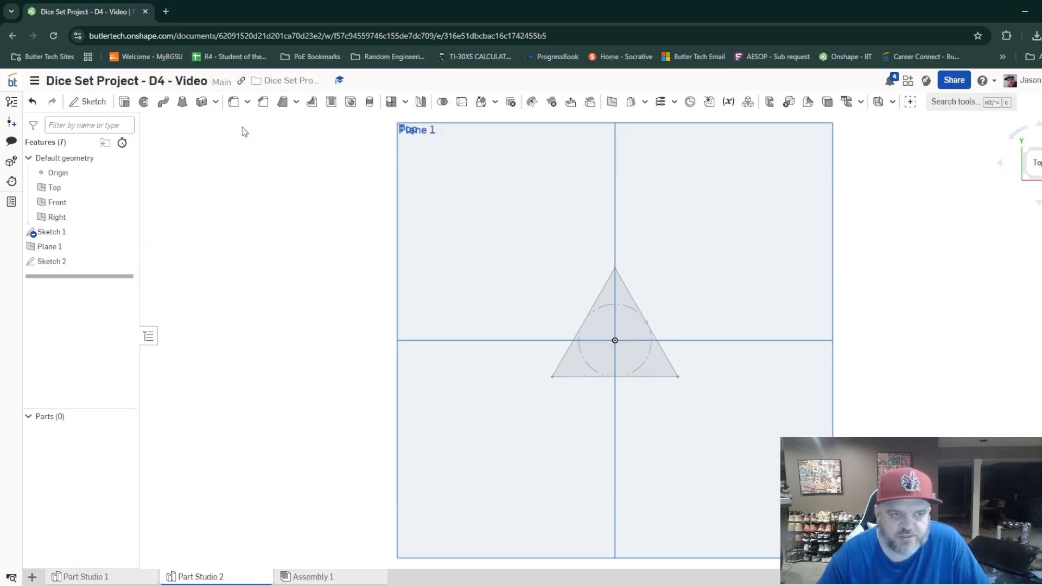
pyautogui.moveTo(799, 488); pyautogui.dragTo(749, 432, button='right')
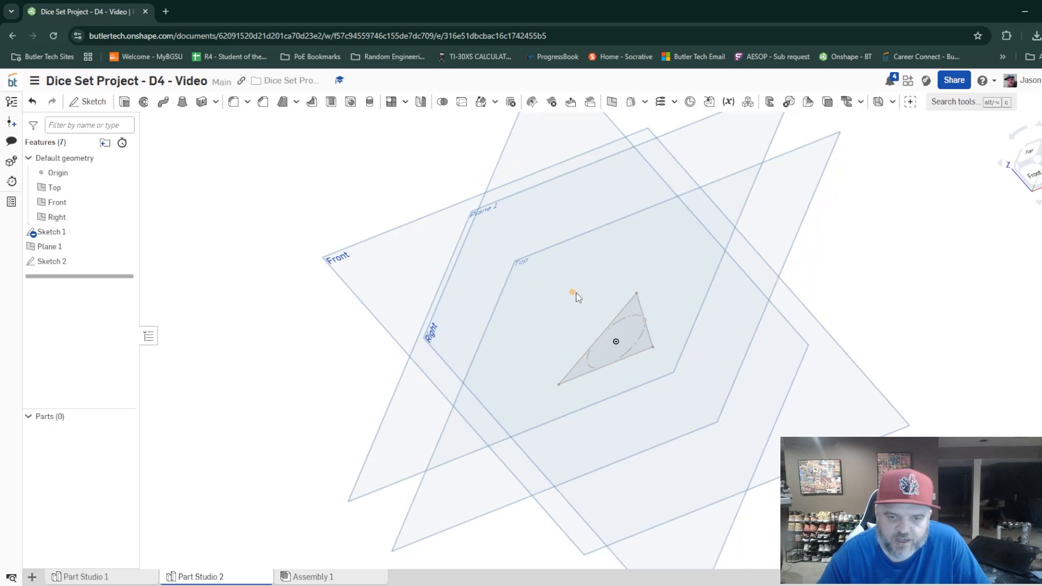
pyautogui.press('n')
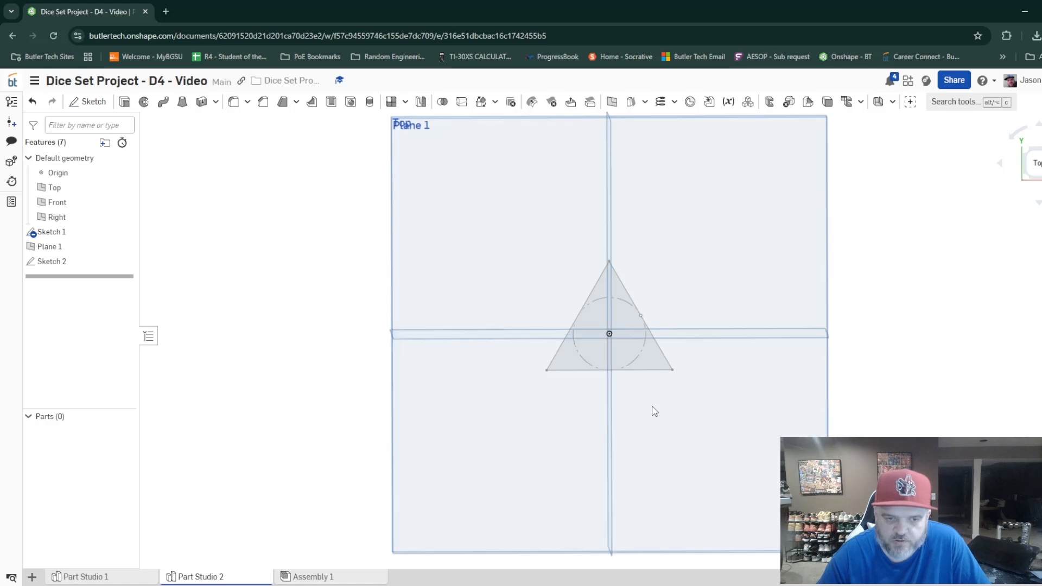
pyautogui.click(1035, 162)
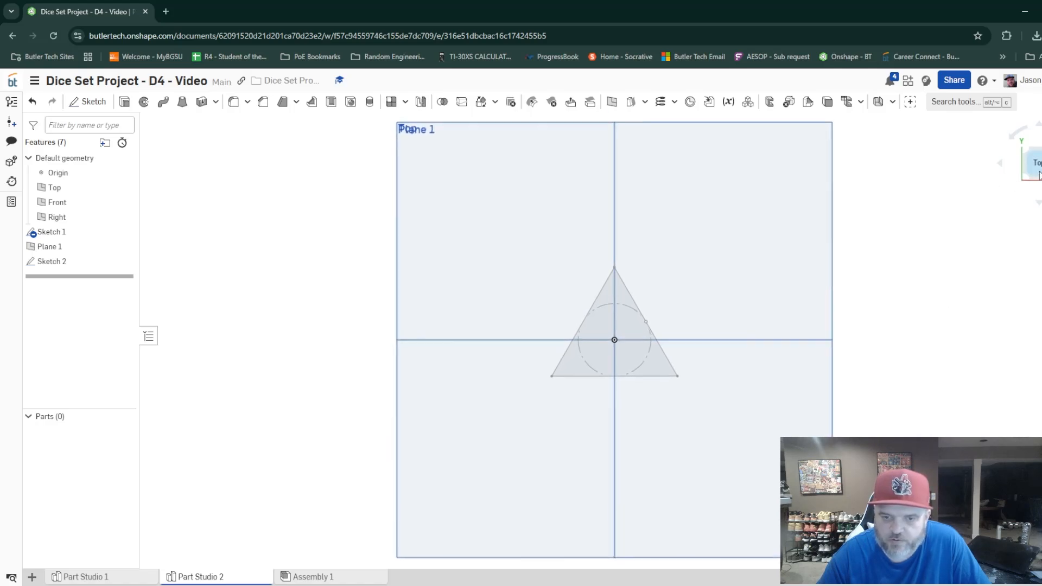
pyautogui.hotkey('shift', '7')
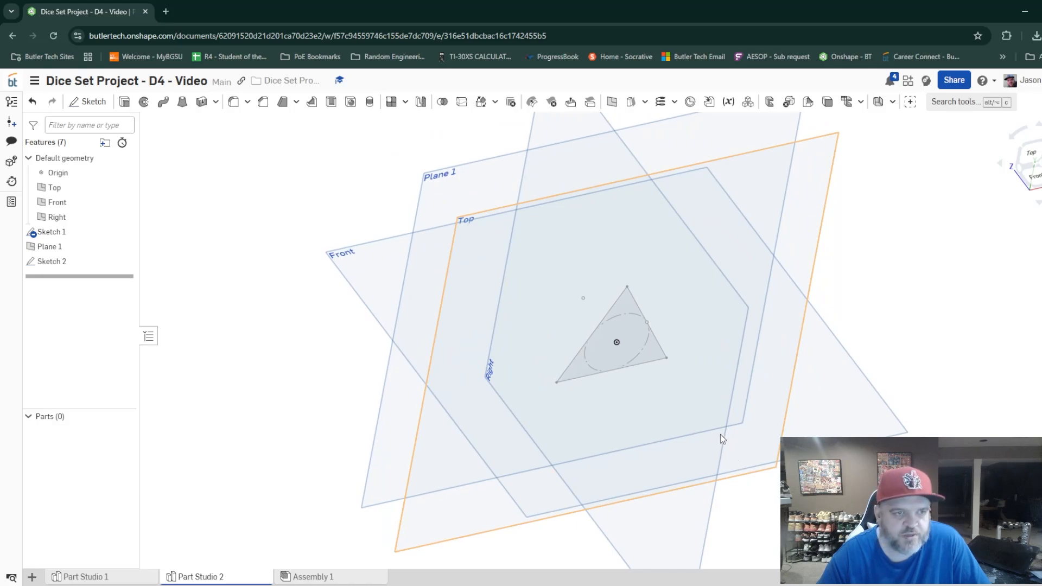
# - Loft a new solid from the apex point on Plane 1 to the triangular base sketch
pyautogui.click(183, 103)
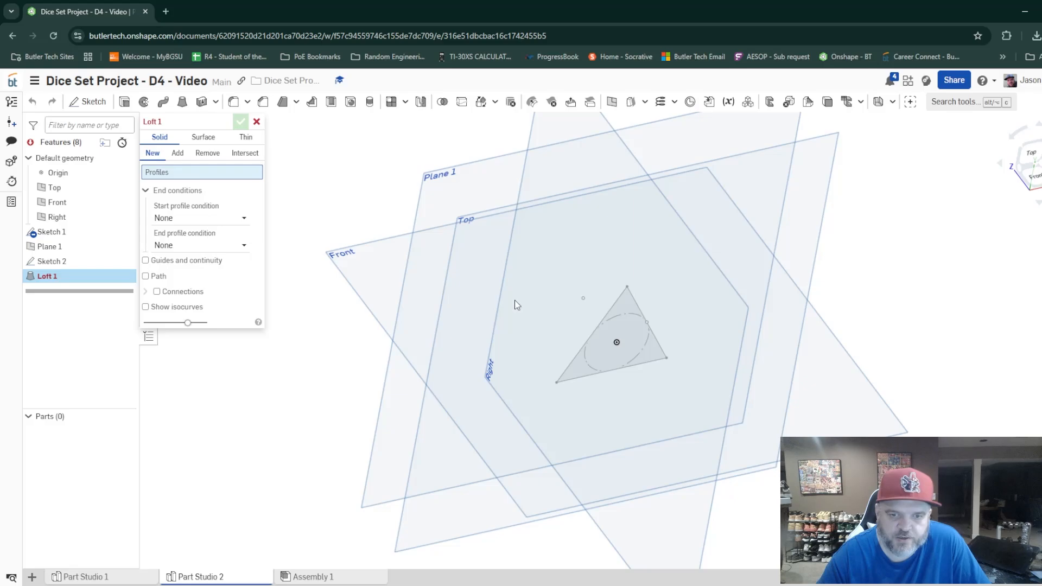
pyautogui.click(584, 298)
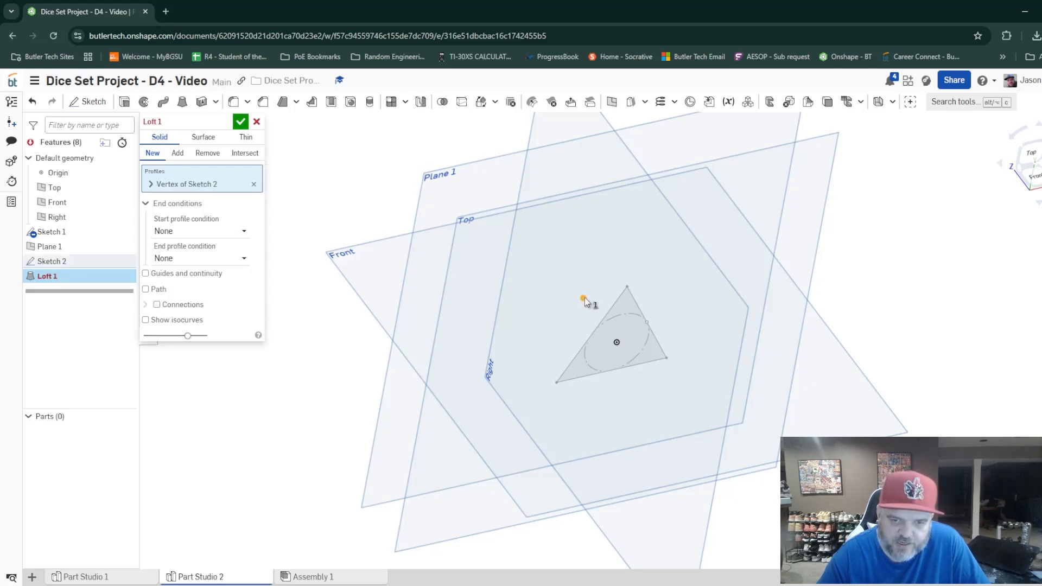
pyautogui.click(649, 352)
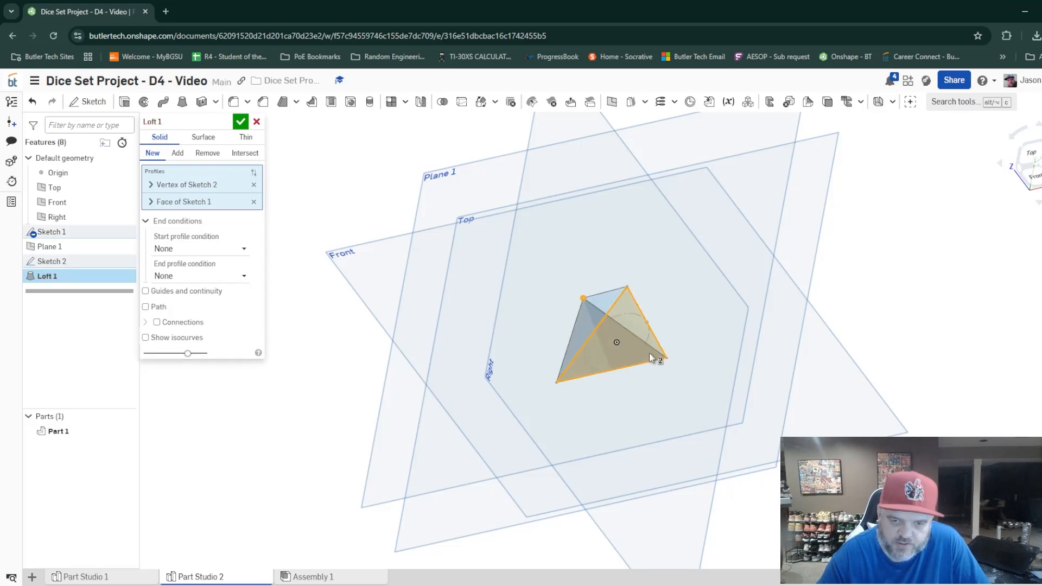
pyautogui.moveTo(667, 439); pyautogui.dragTo(662, 476, button='right')
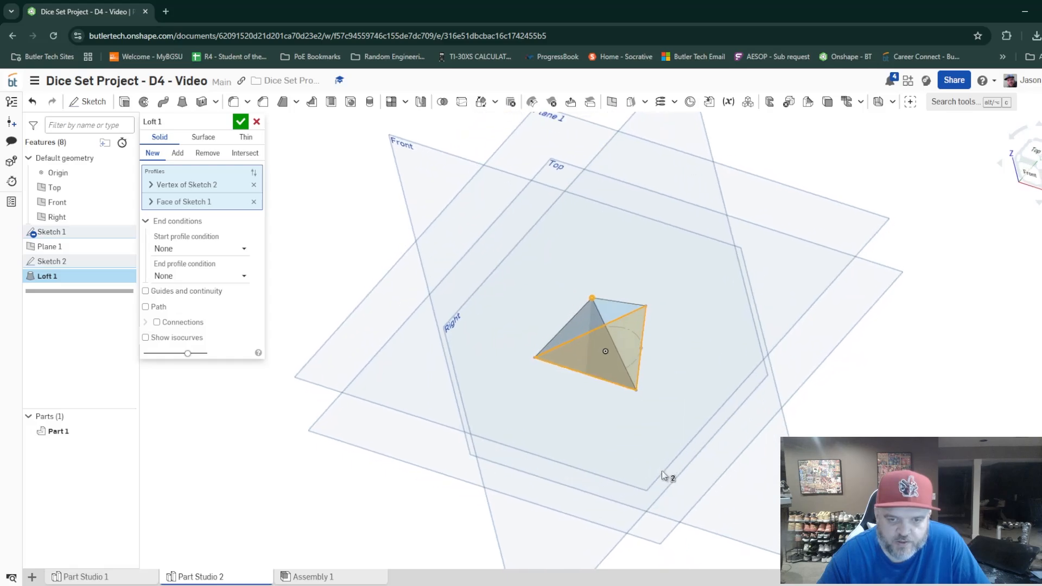
pyautogui.click(240, 121)
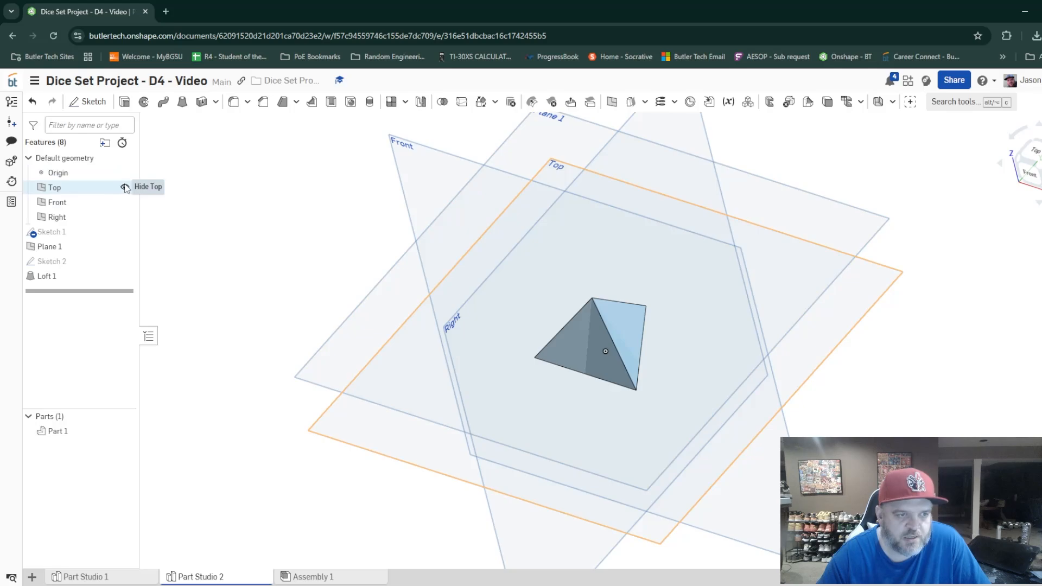
# - Hide the Top, Front and Right planes, Plane 1 and the origin so that only the pyramid is shown
pyautogui.click(126, 187)
pyautogui.click(125, 202)
pyautogui.click(126, 217)
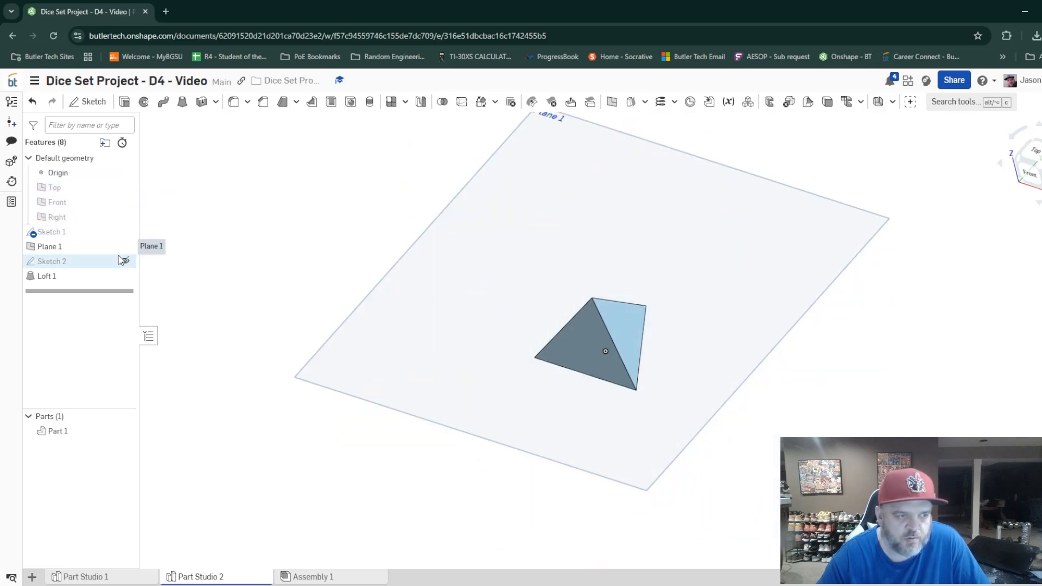
pyautogui.click(125, 246)
pyautogui.moveTo(608, 481); pyautogui.dragTo(645, 460, button='right')
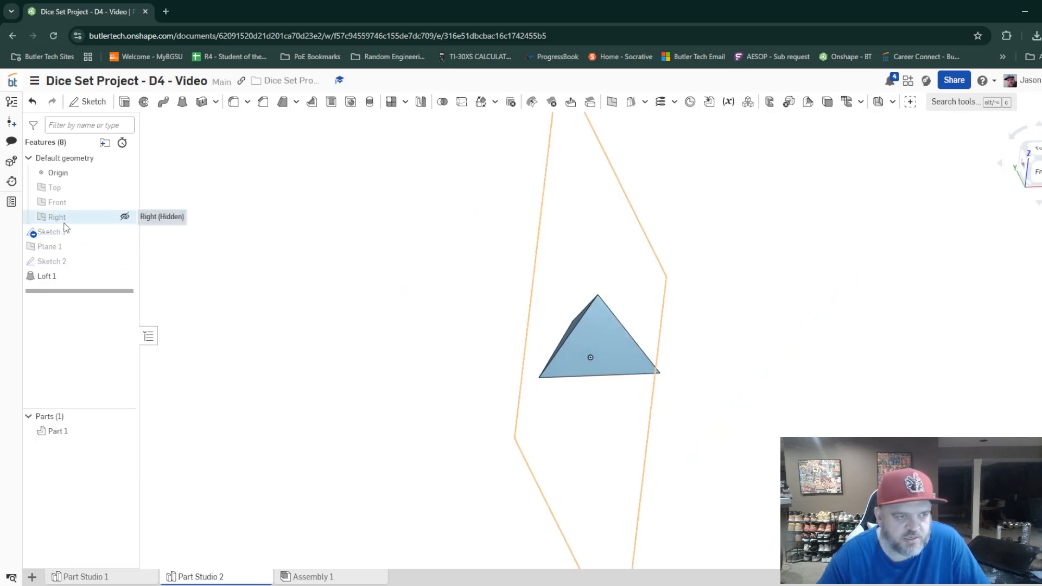
pyautogui.click(124, 172)
pyautogui.moveTo(746, 450)
pyautogui.mouseDown(button='right')
pyautogui.moveTo(745, 429)
pyautogui.moveTo(722, 480)
pyautogui.moveTo(732, 481)
pyautogui.moveTo(751, 445)
pyautogui.mouseUp(button='right')
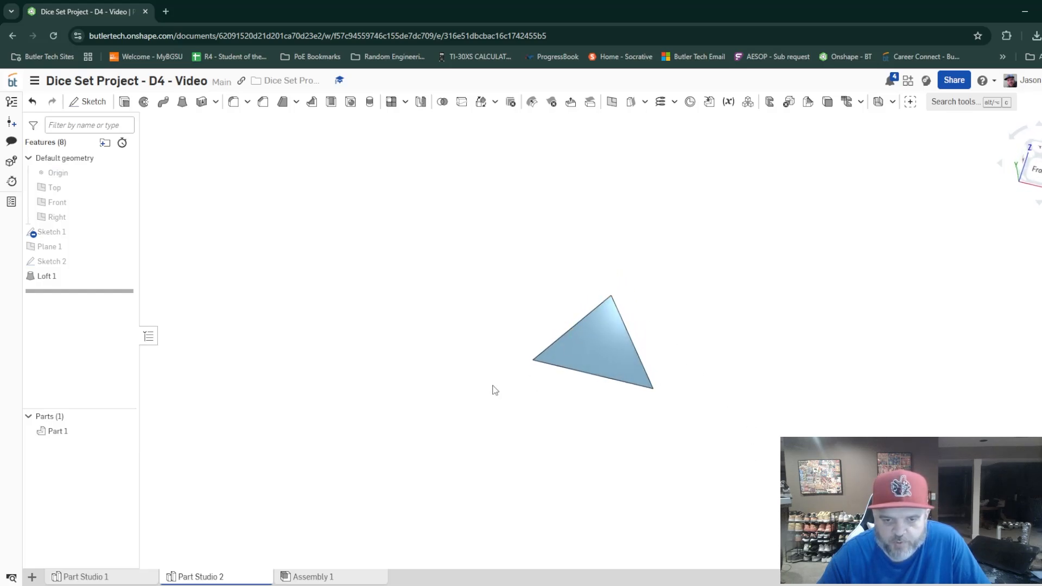
pyautogui.moveTo(449, 300)
pyautogui.mouseDown(button='right')
pyautogui.moveTo(433, 323)
pyautogui.moveTo(437, 315)
pyautogui.mouseUp(button='right')
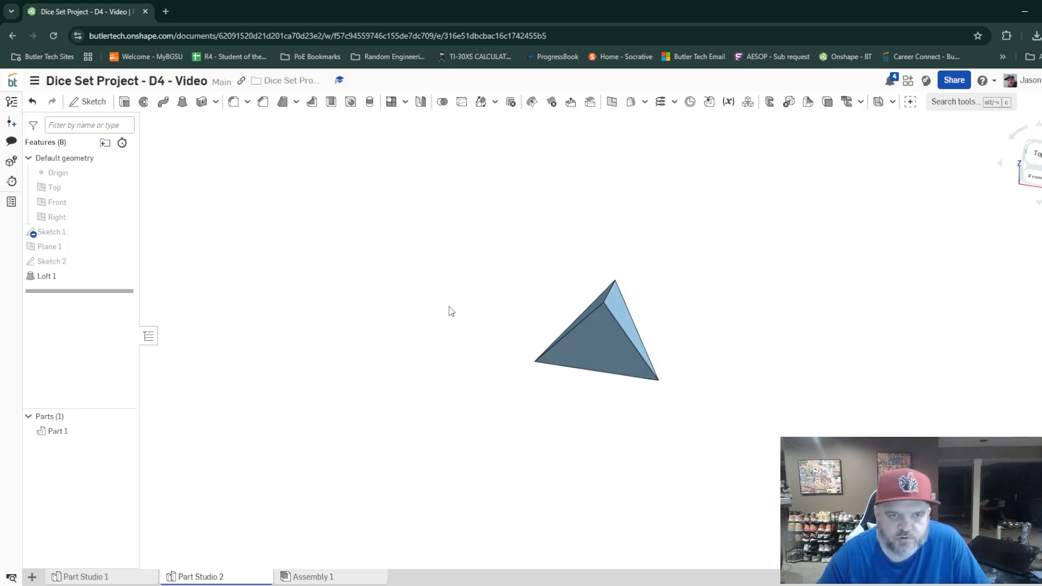
# - Start an edge fillet that takes in all the sloped and base edges of the pyramid
pyautogui.click(230, 105)
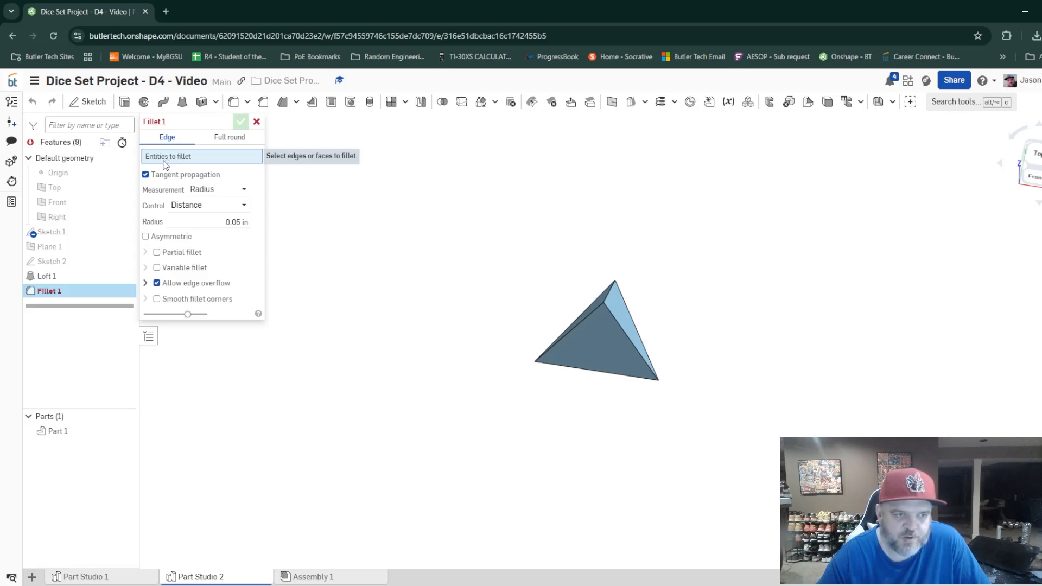
pyautogui.click(565, 335)
pyautogui.click(623, 295)
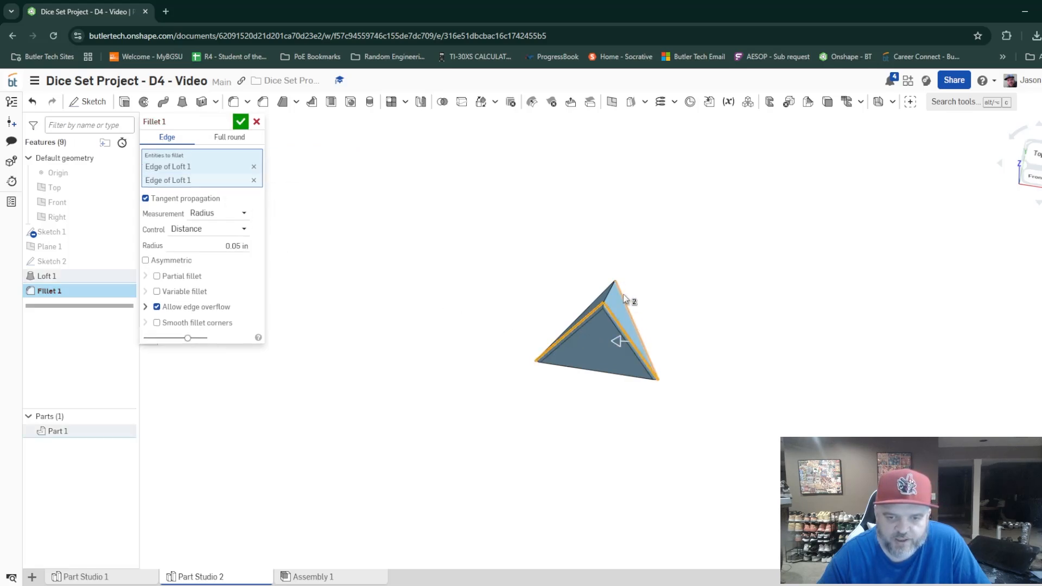
pyautogui.click(608, 291)
pyautogui.moveTo(740, 407); pyautogui.dragTo(689, 384, button='right')
pyautogui.click(633, 367)
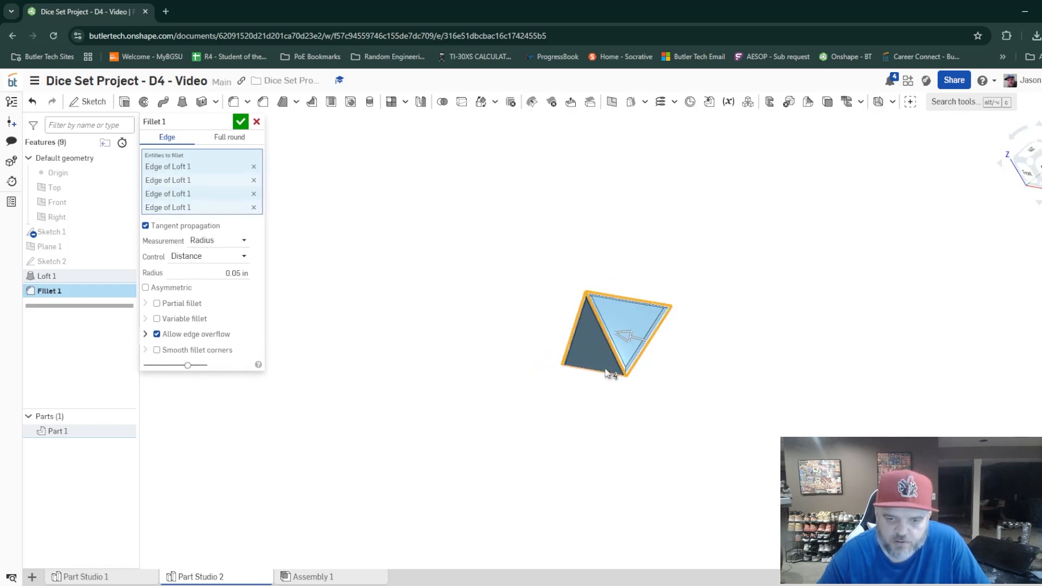
pyautogui.click(609, 372)
pyautogui.moveTo(613, 374); pyautogui.dragTo(541, 365, button='right')
pyautogui.click(624, 374)
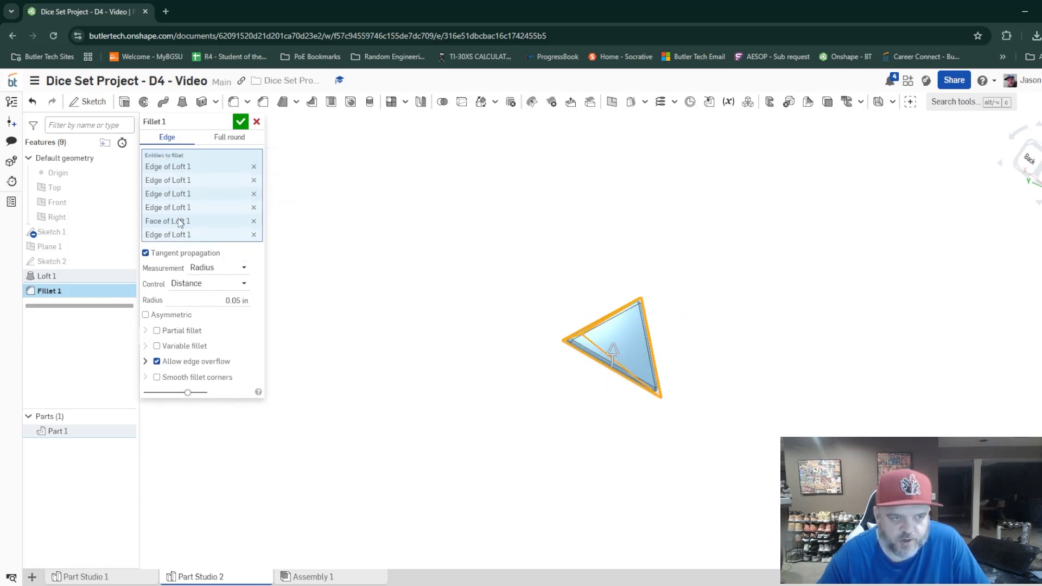
pyautogui.moveTo(414, 327)
pyautogui.mouseDown(button='right')
pyautogui.moveTo(435, 320)
pyautogui.moveTo(478, 360)
pyautogui.moveTo(445, 376)
pyautogui.moveTo(442, 361)
pyautogui.mouseUp(button='right')
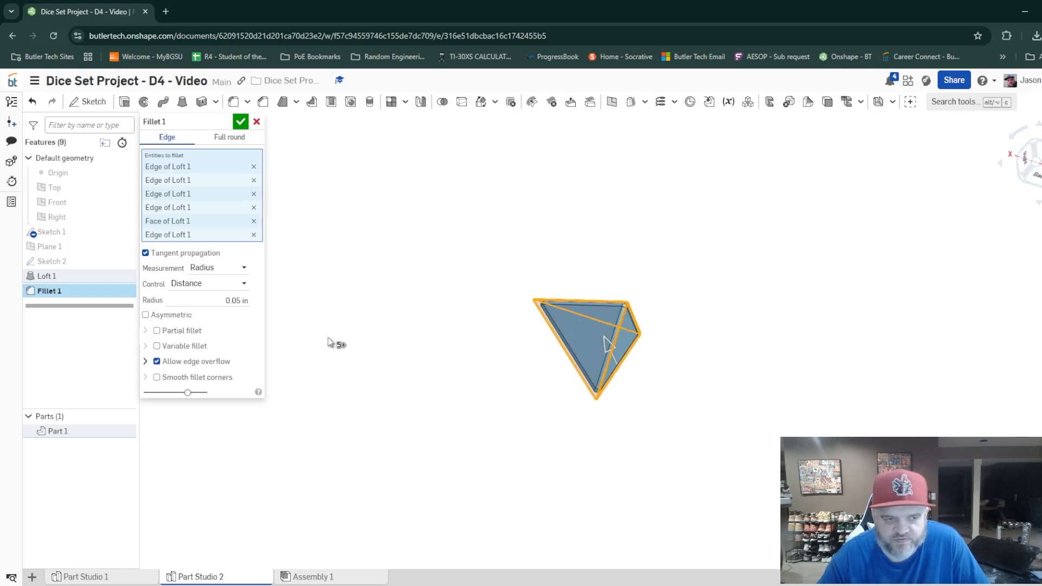
# - Try a fillet radius of 0.25 in on the pyramid's edges
pyautogui.click(237, 300)
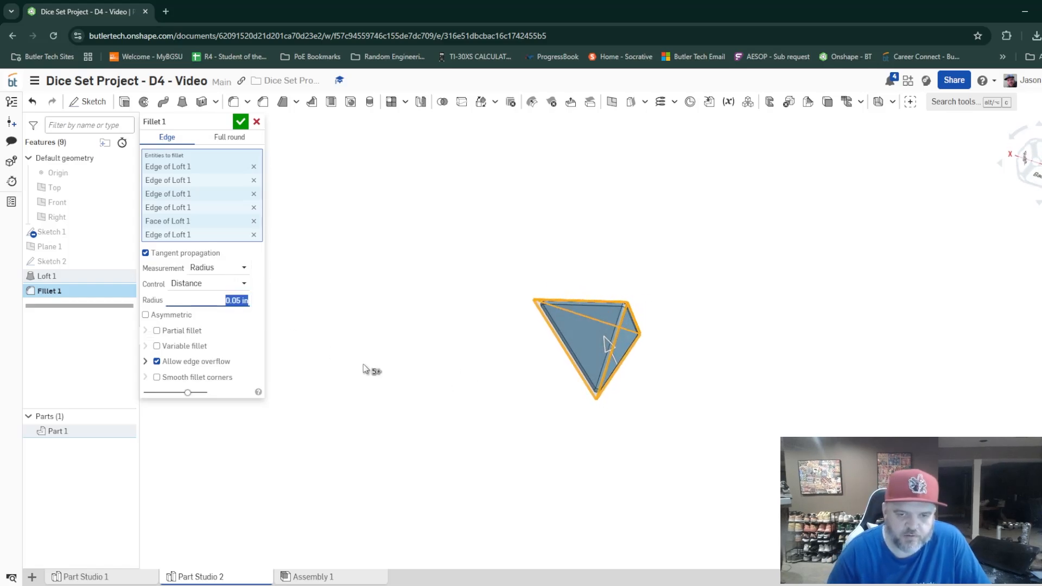
pyautogui.write('0.25')
pyautogui.press('Return')
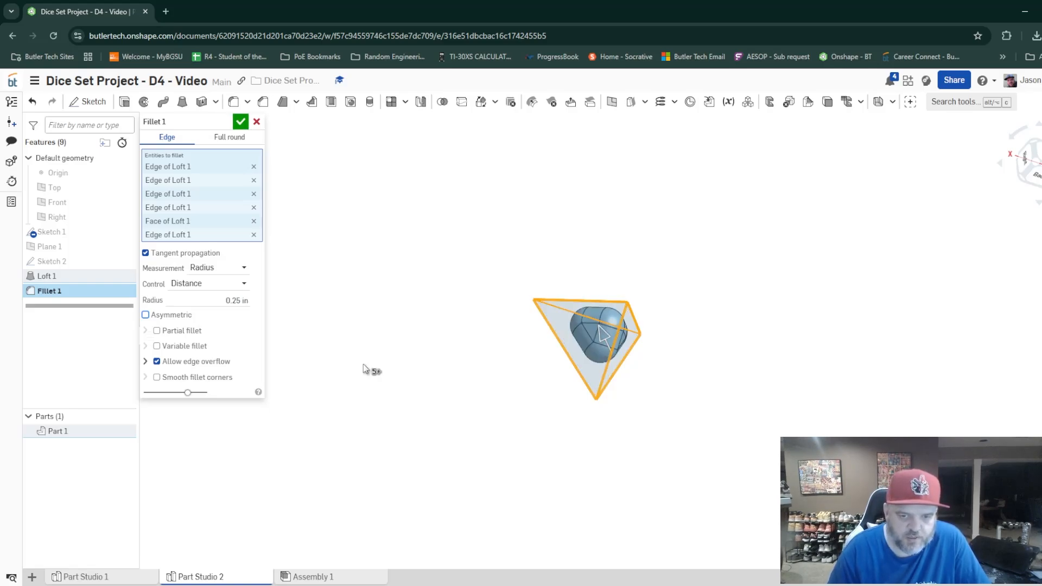
# - Set the fillet radius to 0.05 in and accept the fillet
pyautogui.hotkey('shift', 'Tab')
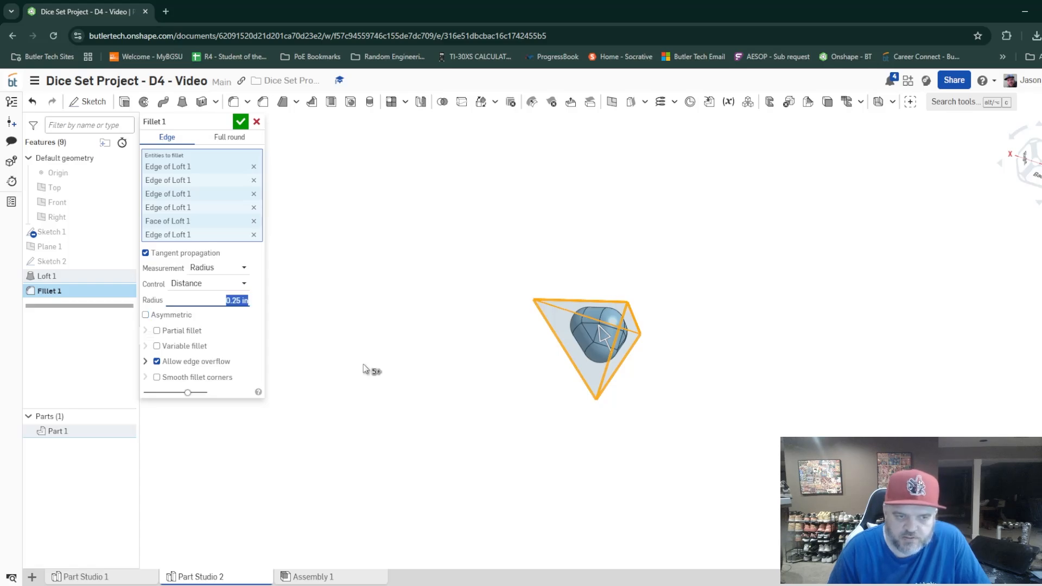
pyautogui.write('.05')
pyautogui.press('Tab')
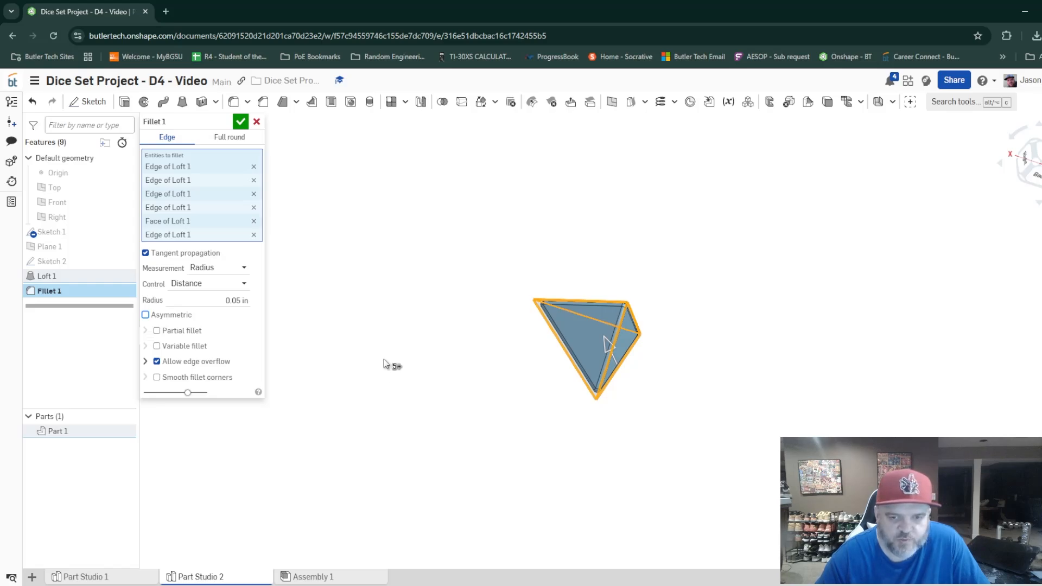
pyautogui.click(241, 122)
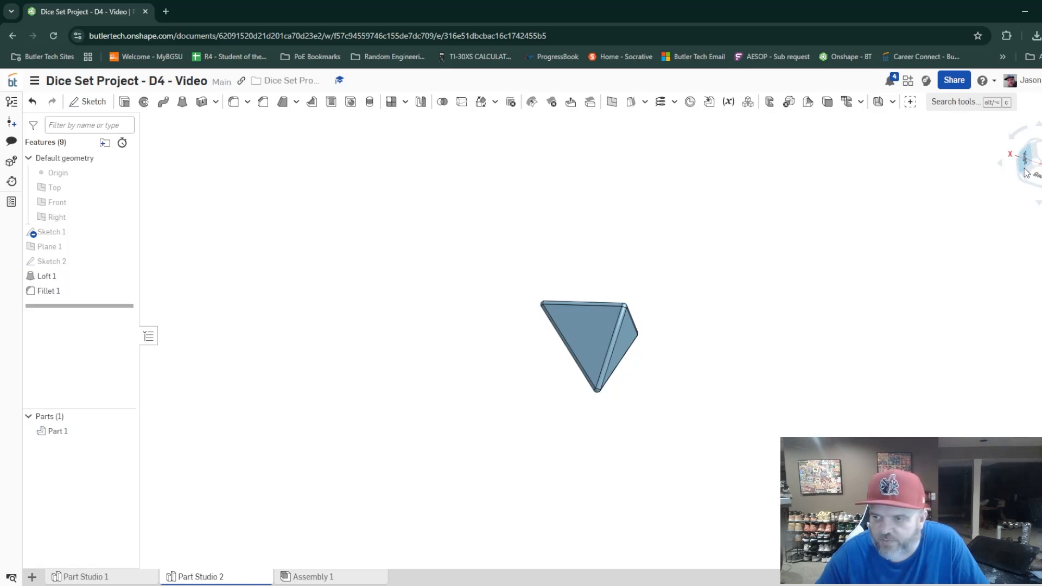
# - Start a sketch on the pyramid's front sloped face, viewed from the front
pyautogui.click(1036, 180)
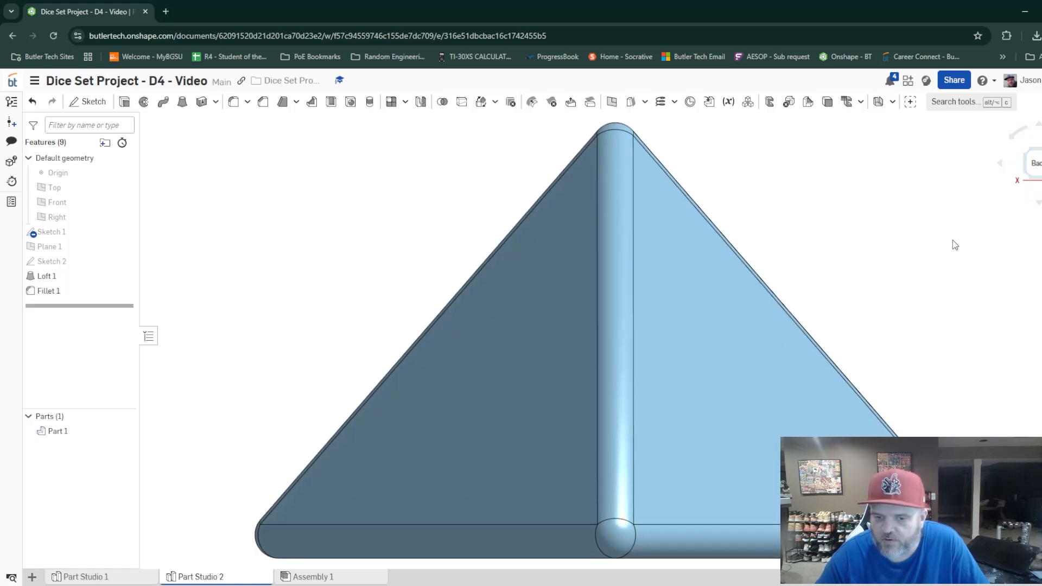
pyautogui.moveTo(1041, 163); pyautogui.dragTo(1015, 168)
pyautogui.click(1040, 164)
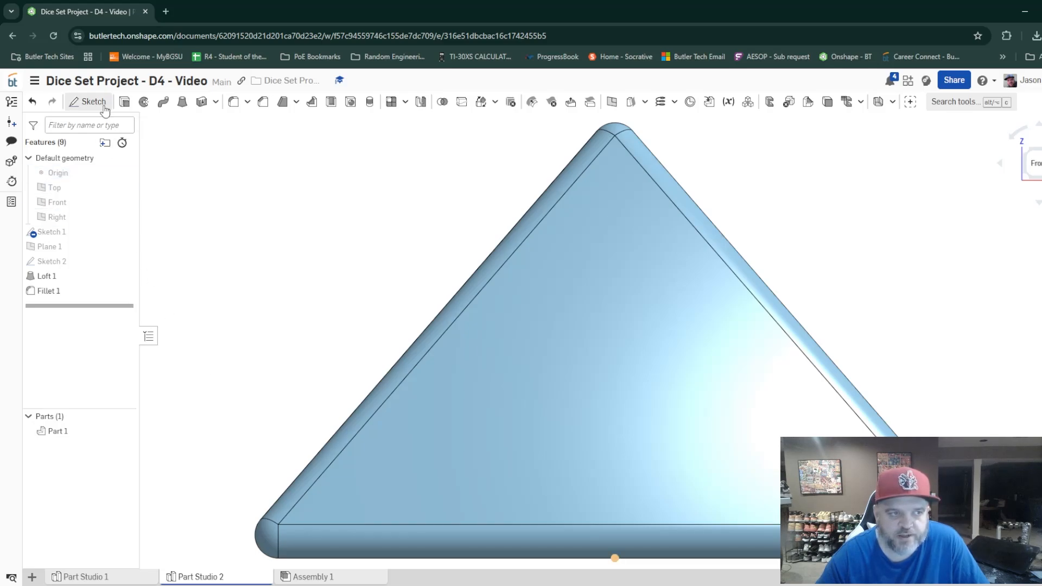
pyautogui.click(89, 103)
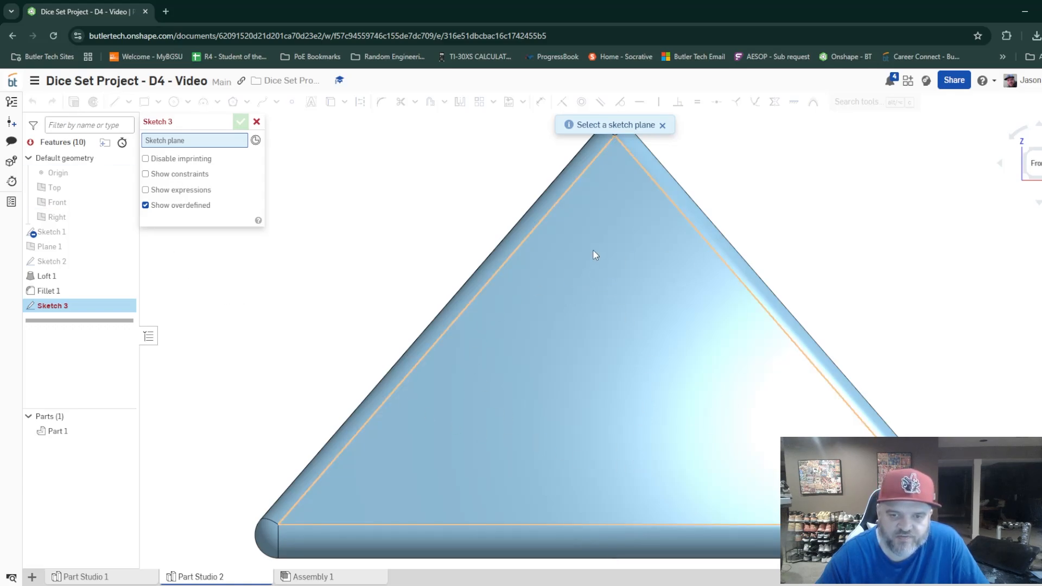
pyautogui.click(611, 215)
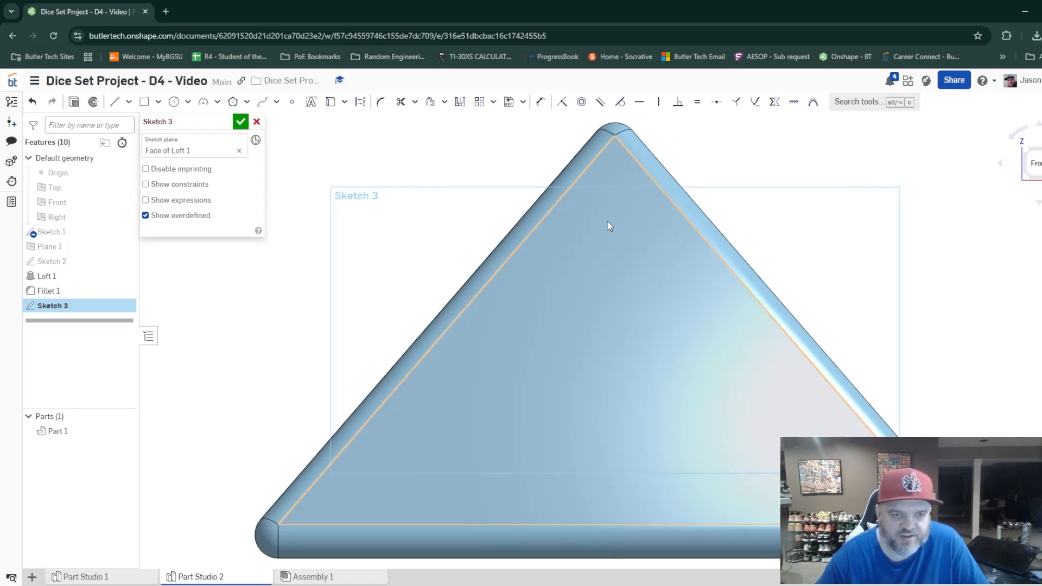
# - Draw a small text box near the apex of the front face, enter 1, and make it bold and italic
pyautogui.click(310, 104)
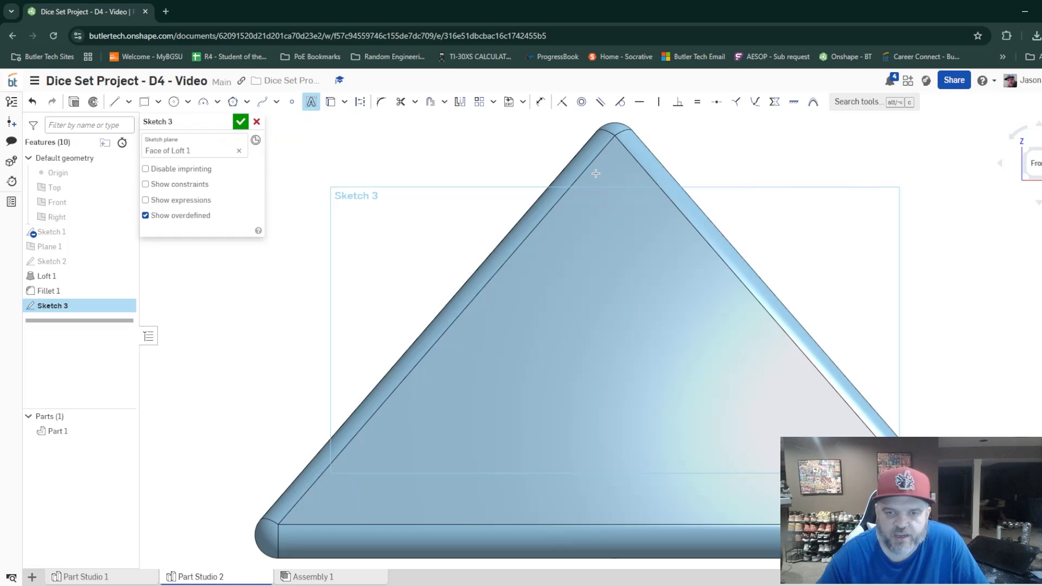
pyautogui.moveTo(596, 173); pyautogui.dragTo(637, 215)
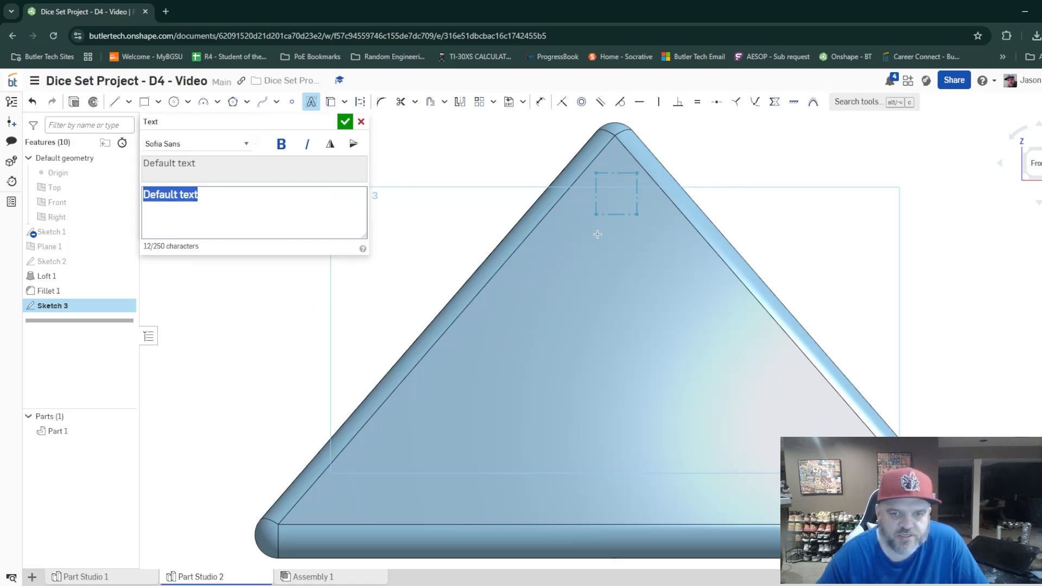
pyautogui.write('1')
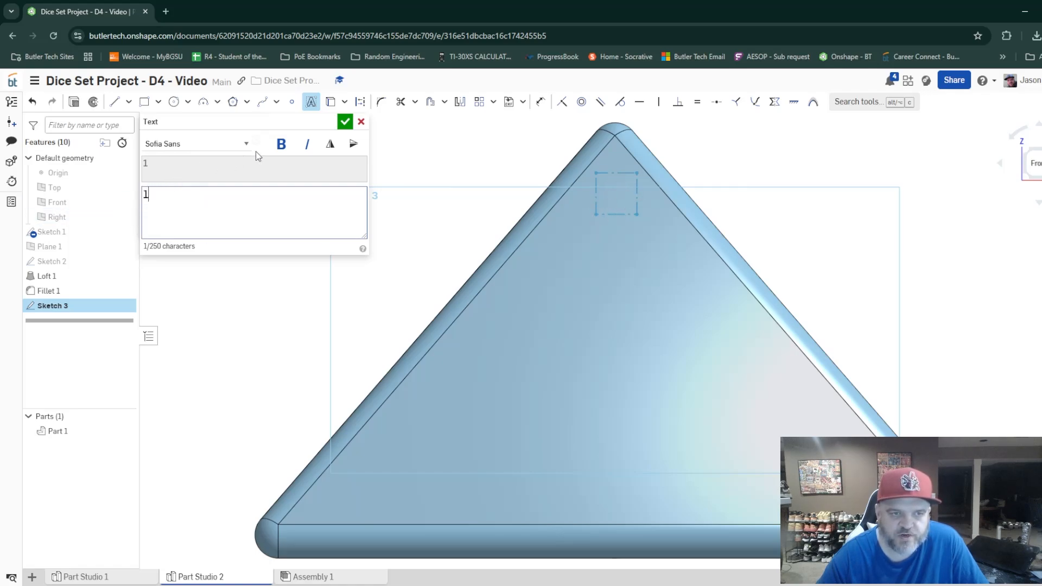
pyautogui.click(281, 144)
pyautogui.click(307, 145)
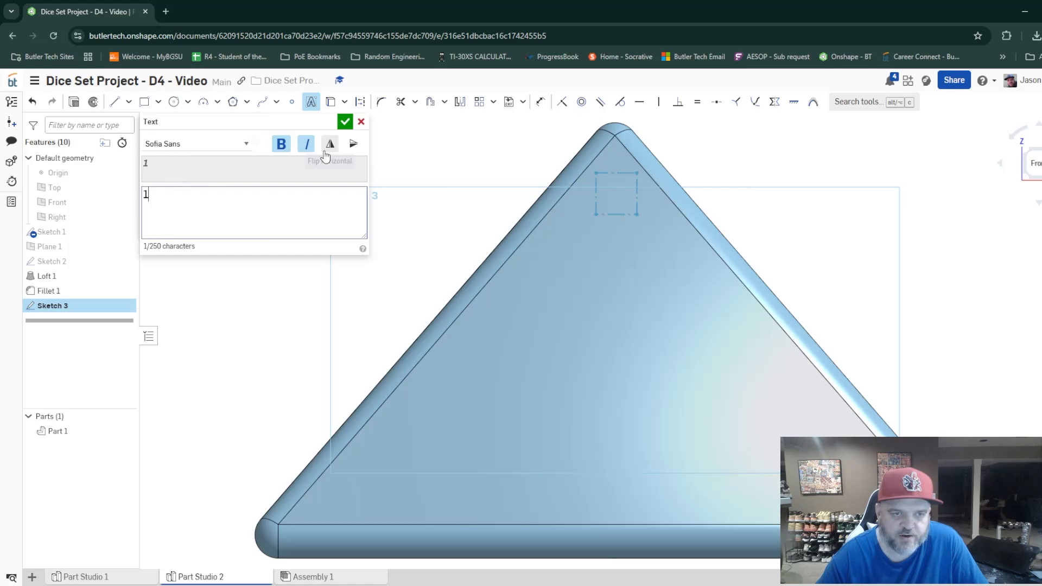
# - Try the text's vertical and horizontal flips and toggle its italic style, restoring unflipped bold italic text
pyautogui.click(355, 144)
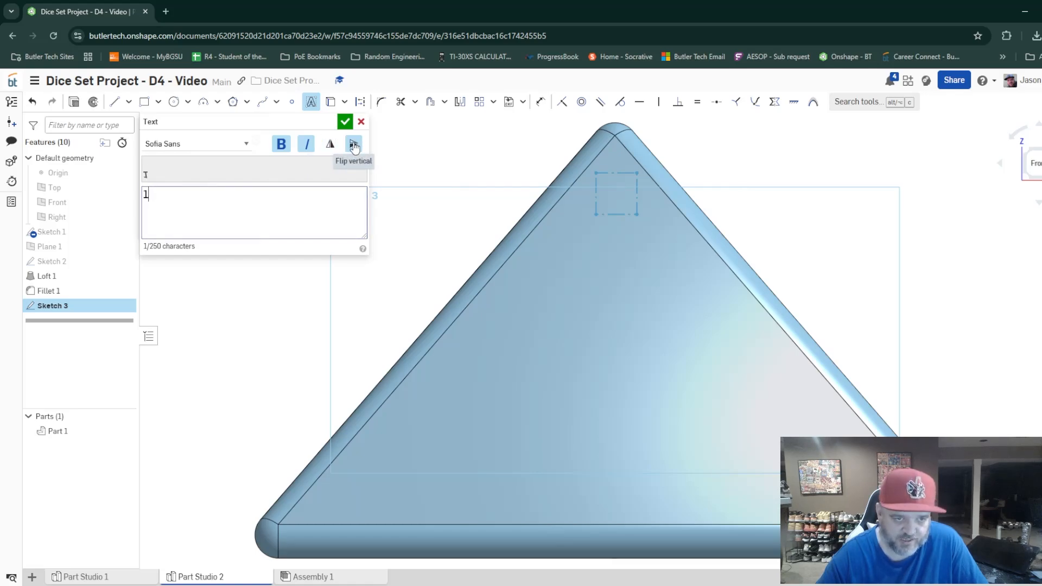
pyautogui.click(328, 148)
pyautogui.click(329, 146)
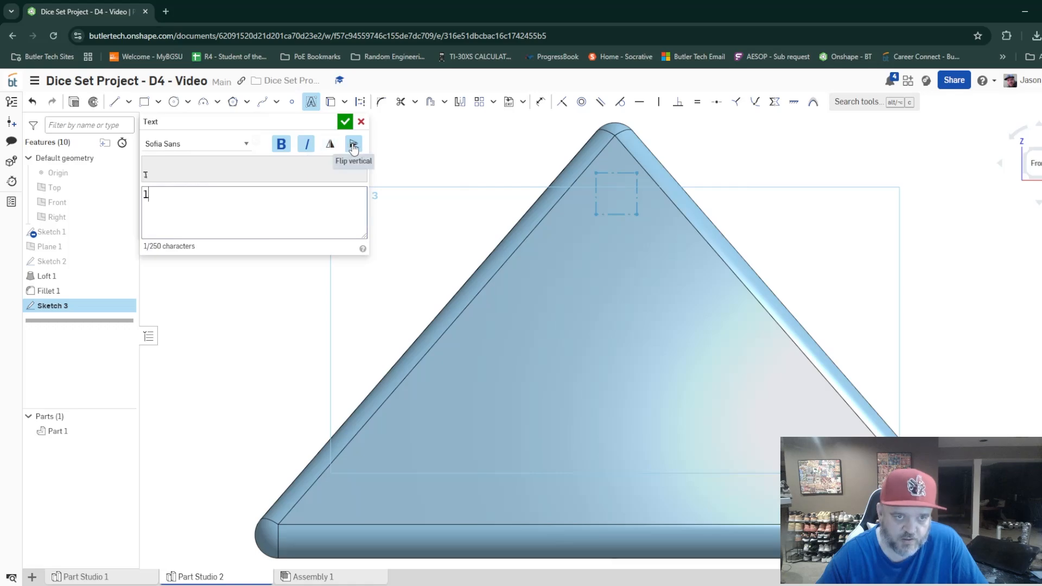
pyautogui.click(353, 145)
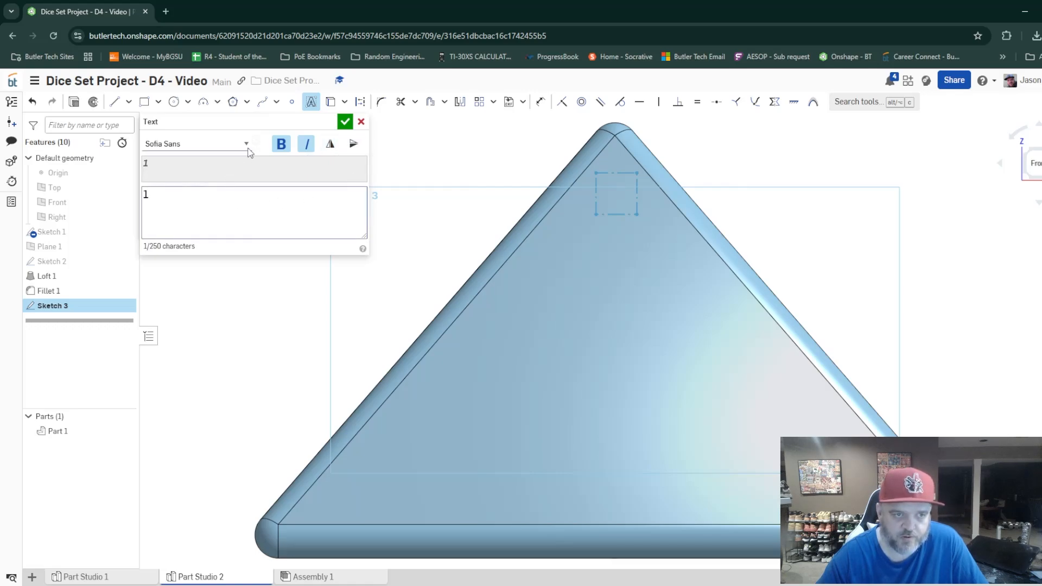
pyautogui.click(229, 161)
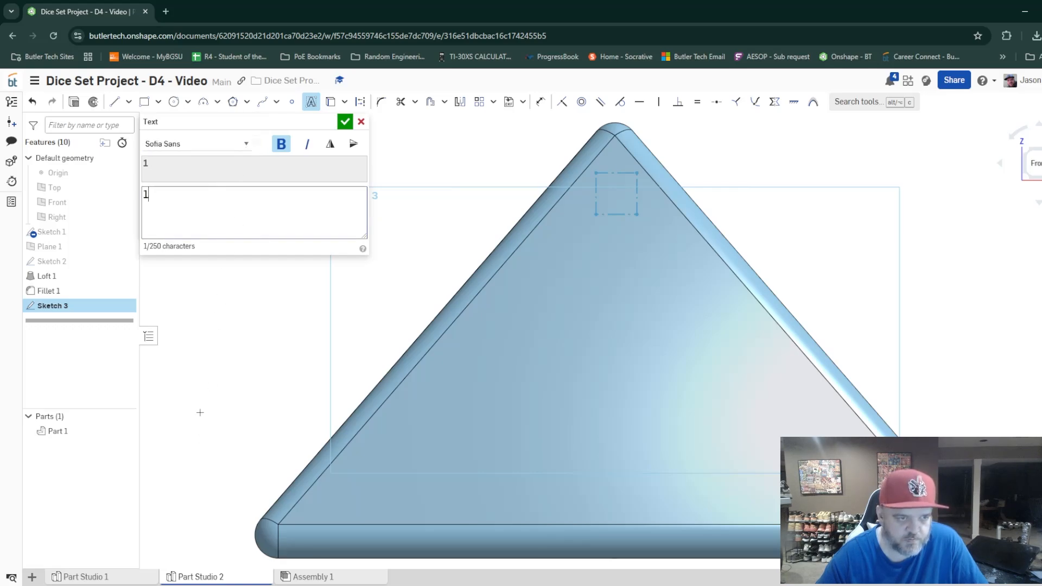
pyautogui.click(307, 144)
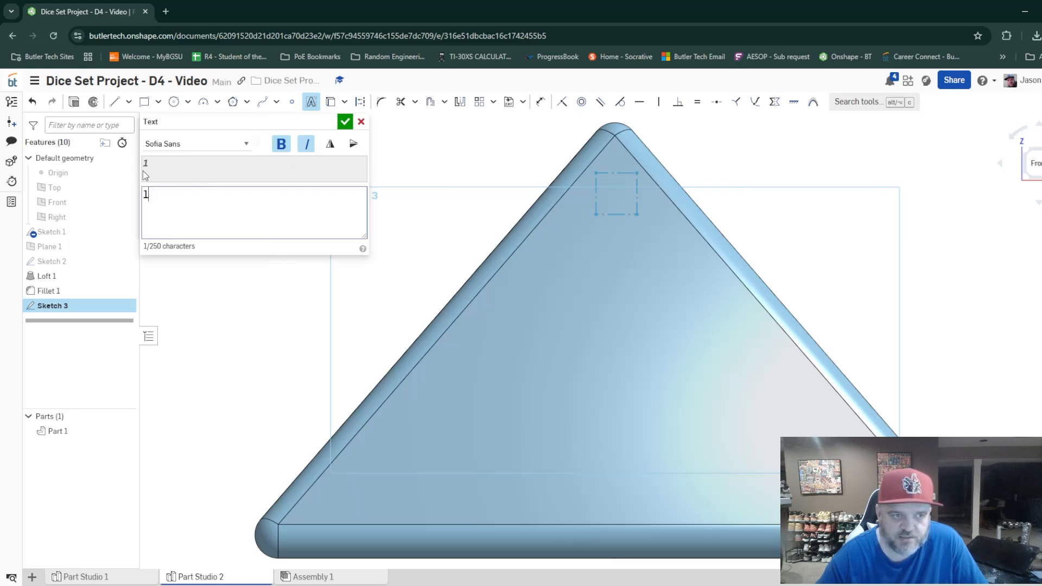
# - Accept the text, finish the sketch on the front face, and select that sketch
pyautogui.click(345, 122)
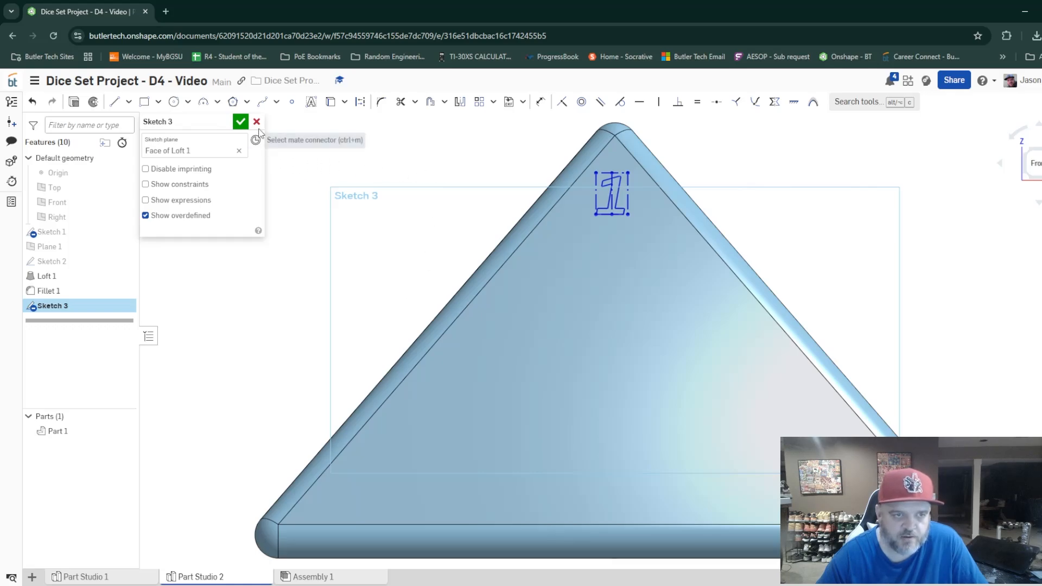
pyautogui.click(241, 122)
pyautogui.moveTo(419, 242); pyautogui.dragTo(396, 286, button='right')
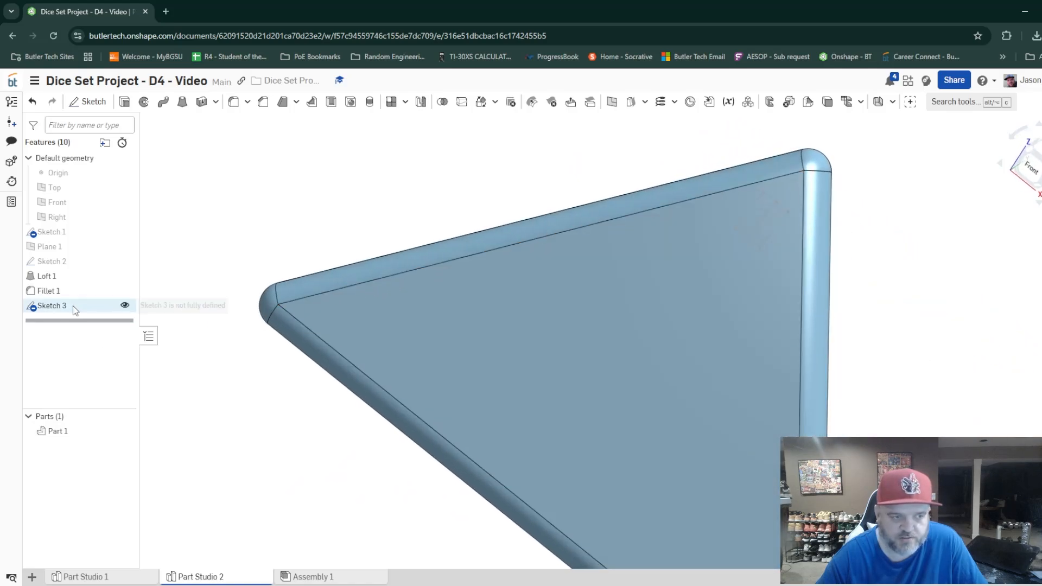
pyautogui.click(54, 306)
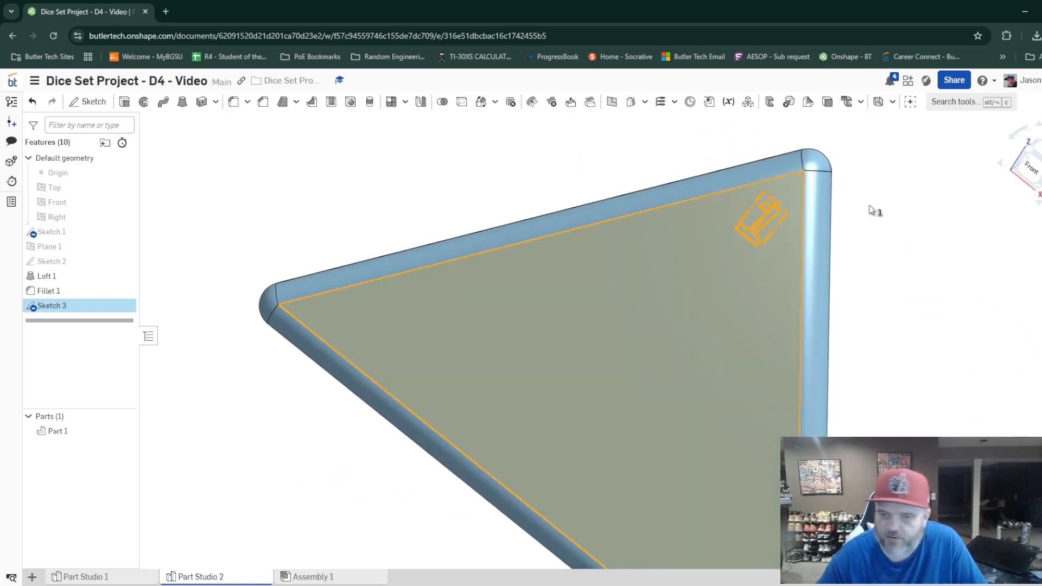
# - Extrude the front-face number sketch as a solid addition to the die with a depth of 0.1 in
pyautogui.click(1033, 173)
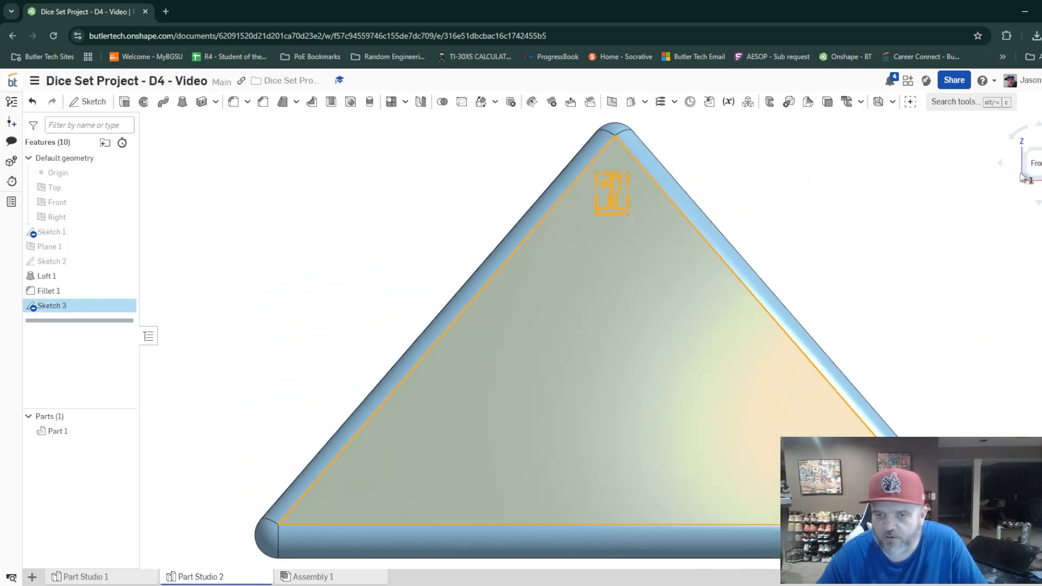
pyautogui.click(415, 208)
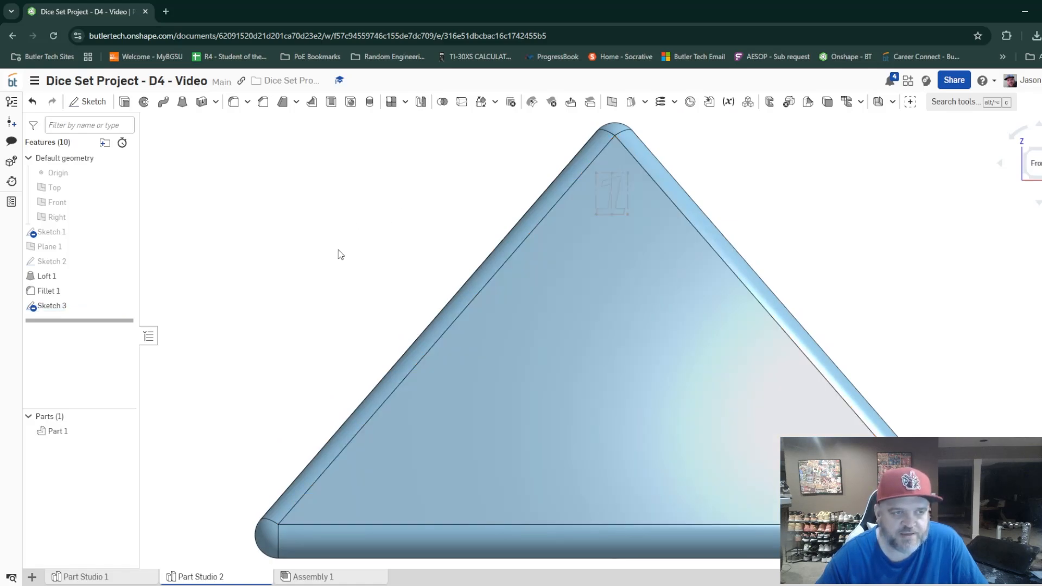
pyautogui.click(125, 103)
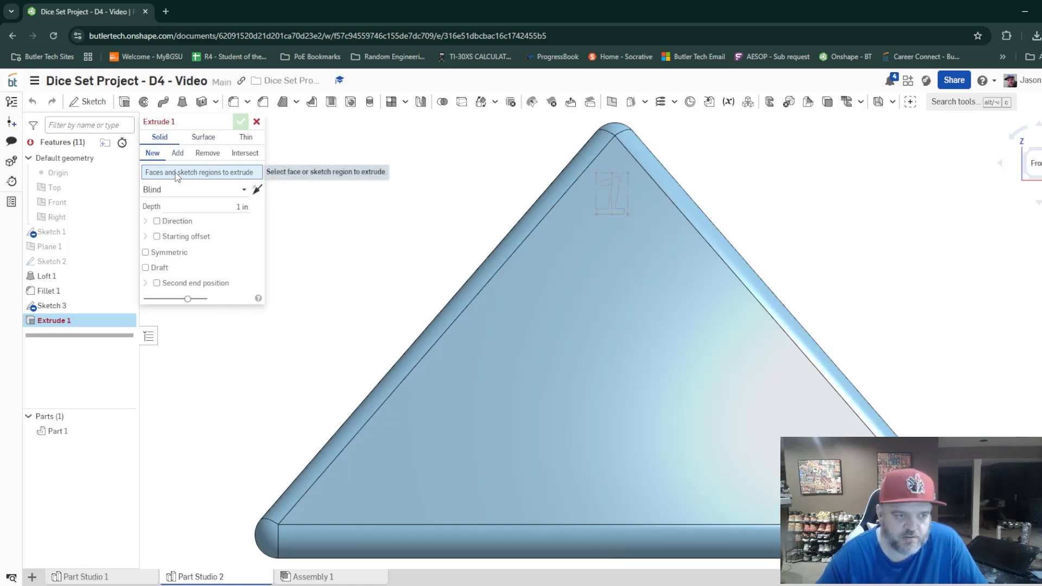
pyautogui.click(56, 307)
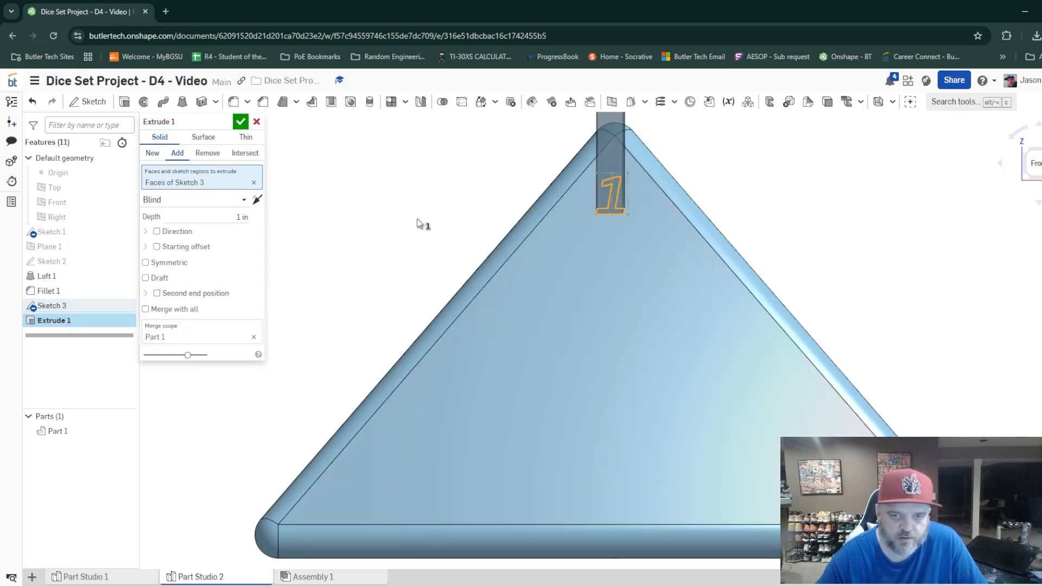
pyautogui.click(242, 217)
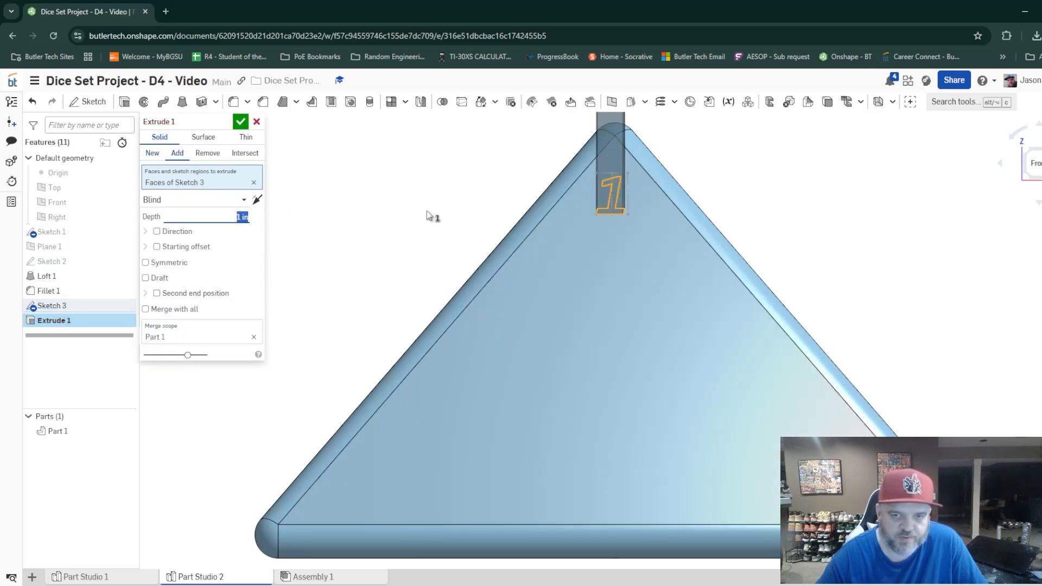
pyautogui.press('BackSpace')
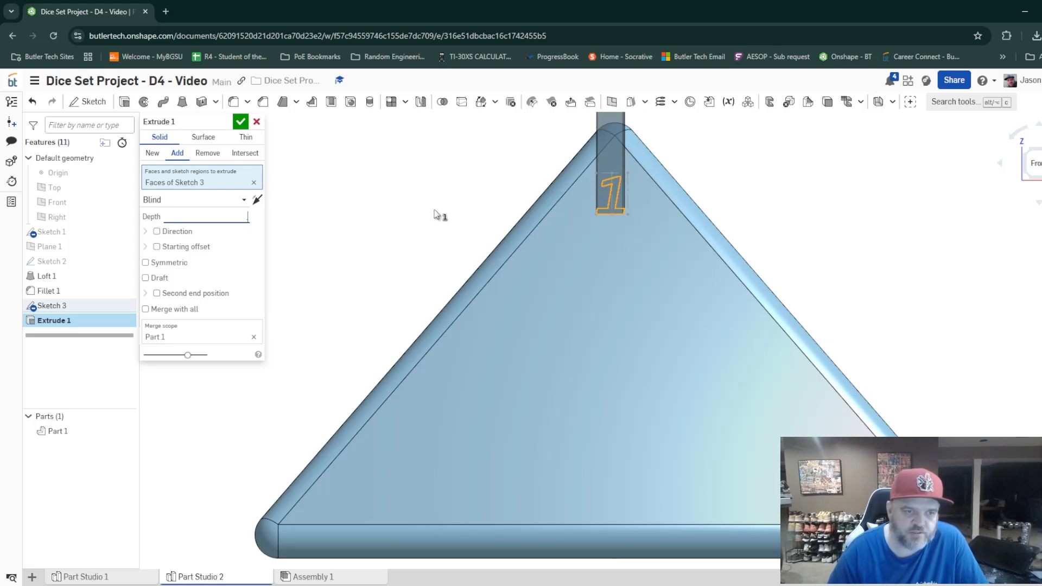
pyautogui.write('.1')
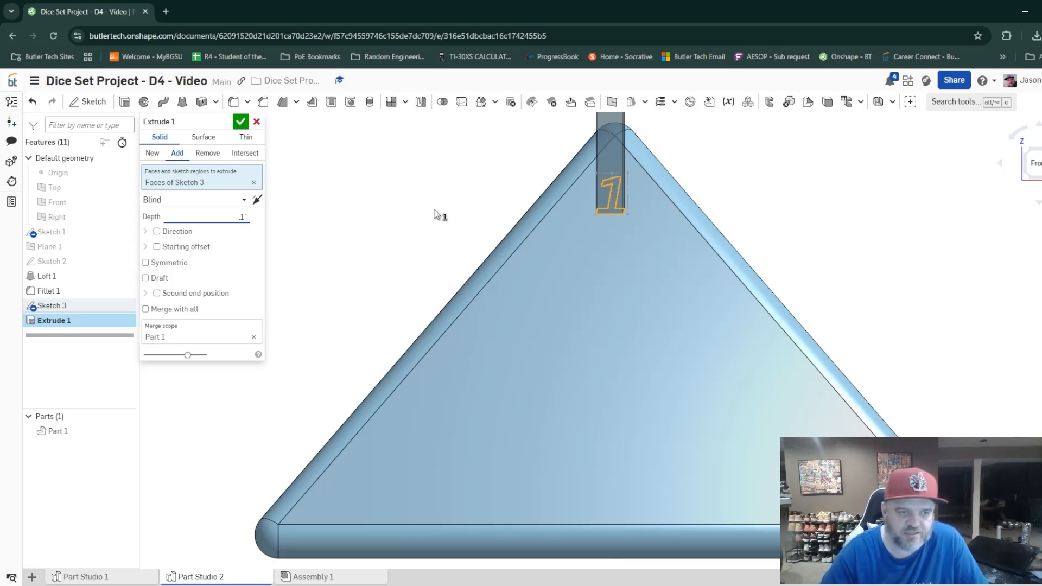
pyautogui.press('Tab')
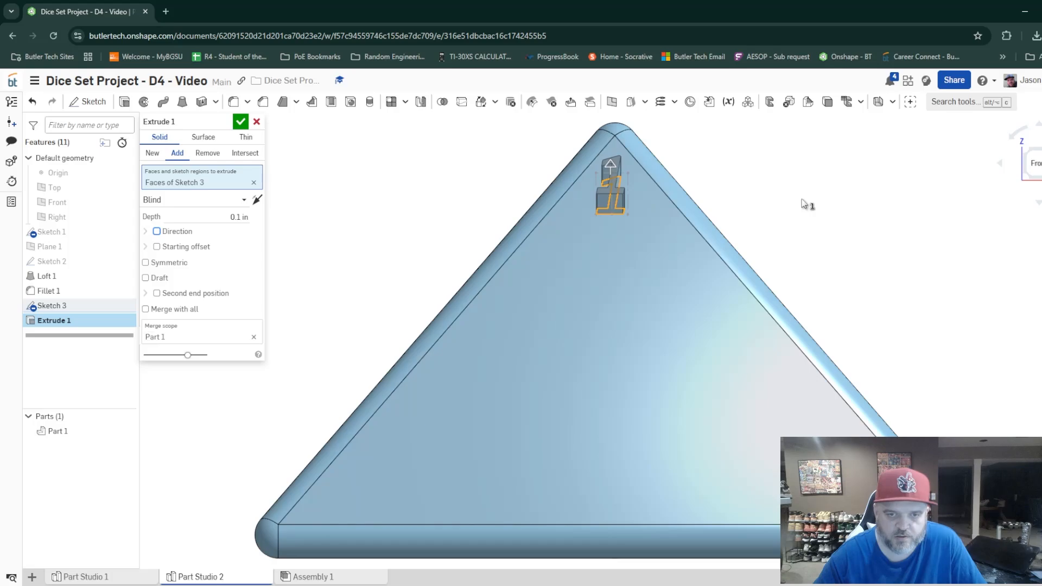
# - Set the raised number's extrusion depth to 0.01 in and accept the extrusion
pyautogui.moveTo(842, 218); pyautogui.dragTo(800, 245, button='right')
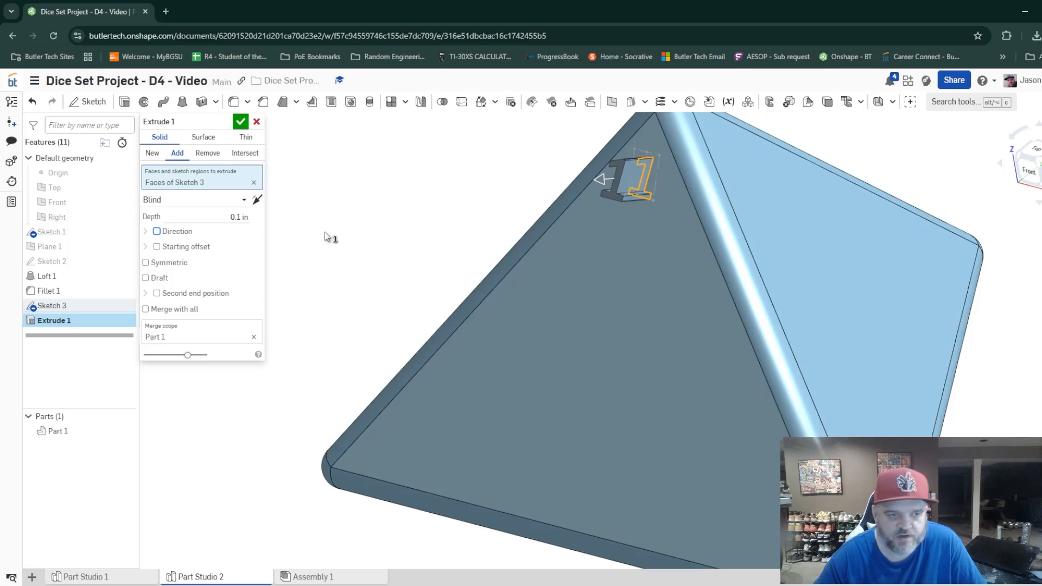
pyautogui.click(235, 217)
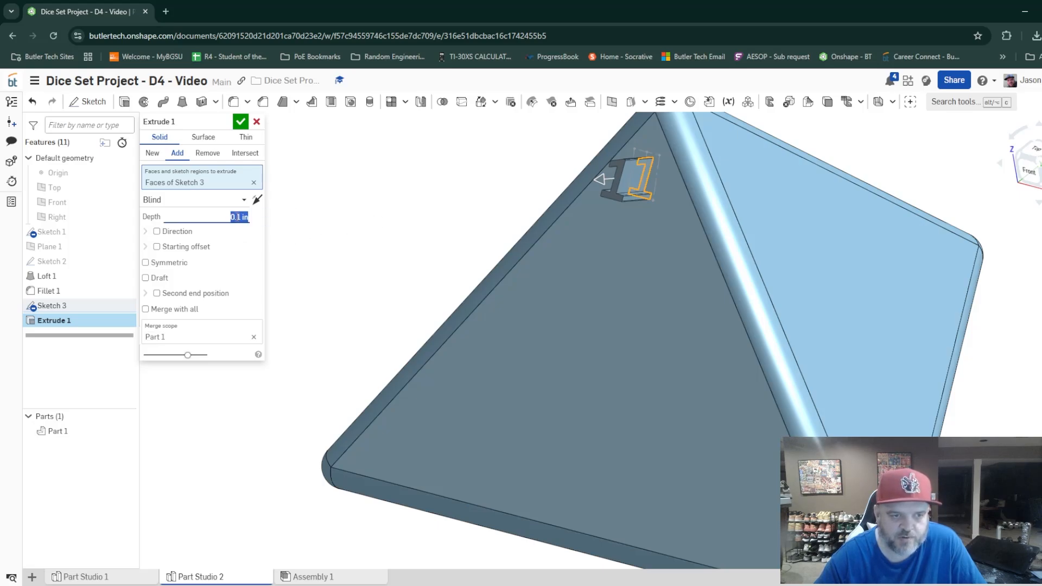
pyautogui.press('Return')
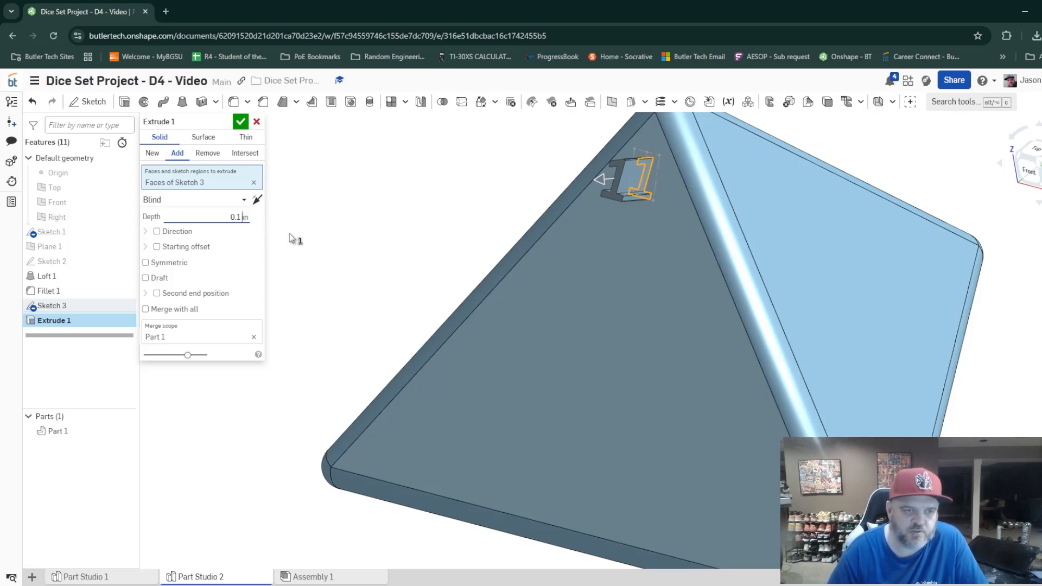
pyautogui.press('Tab')
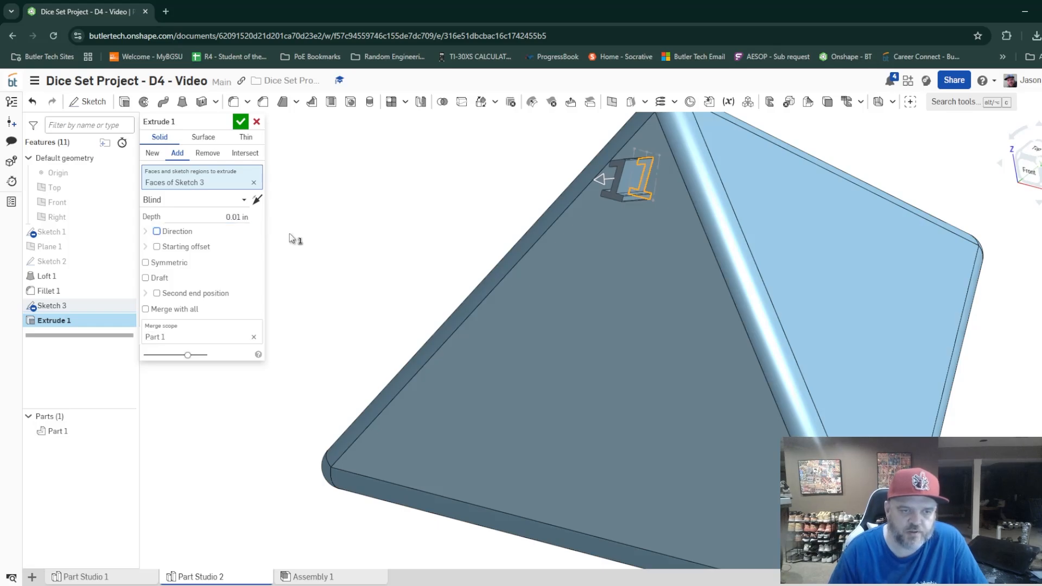
pyautogui.moveTo(546, 185)
pyautogui.mouseDown(button='right')
pyautogui.moveTo(486, 160)
pyautogui.moveTo(544, 170)
pyautogui.mouseUp(button='right')
pyautogui.click(1035, 173)
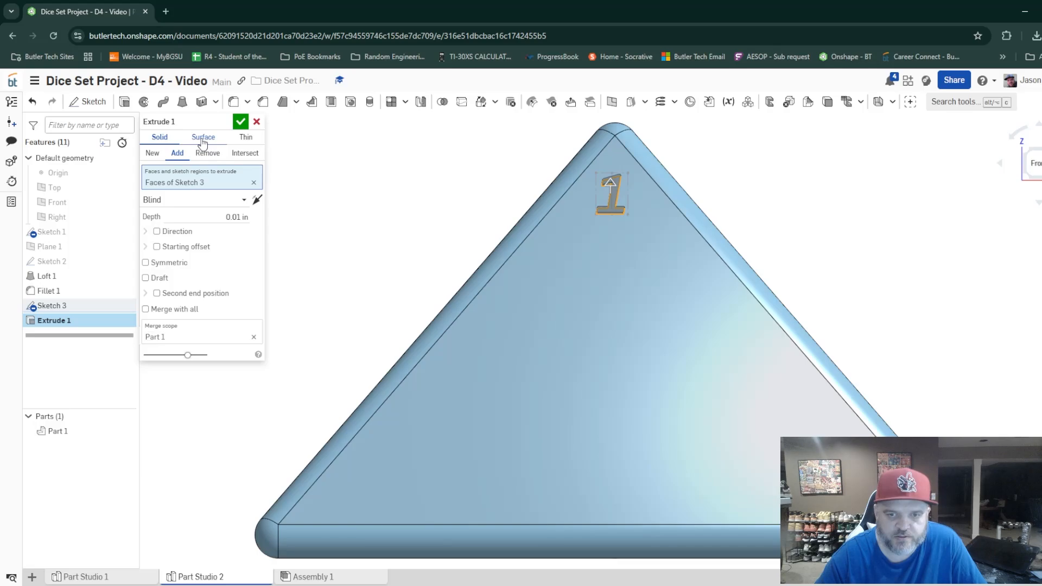
pyautogui.click(241, 121)
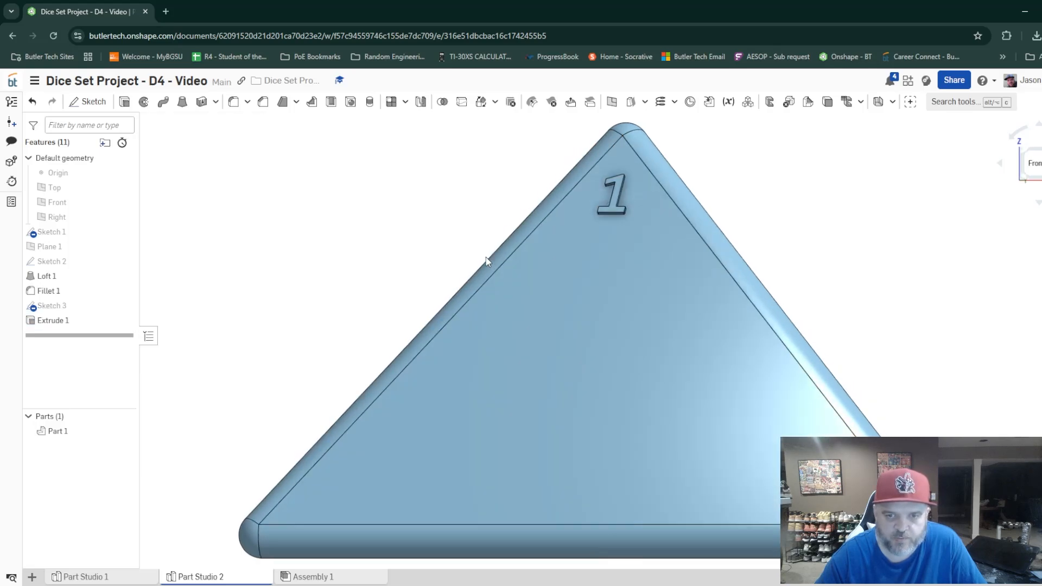
# - Try changing the number's extrusion to a new surface built from the text sketch's edges
pyautogui.moveTo(487, 262); pyautogui.dragTo(279, 288, button='right')
pyautogui.doubleClick(64, 324)
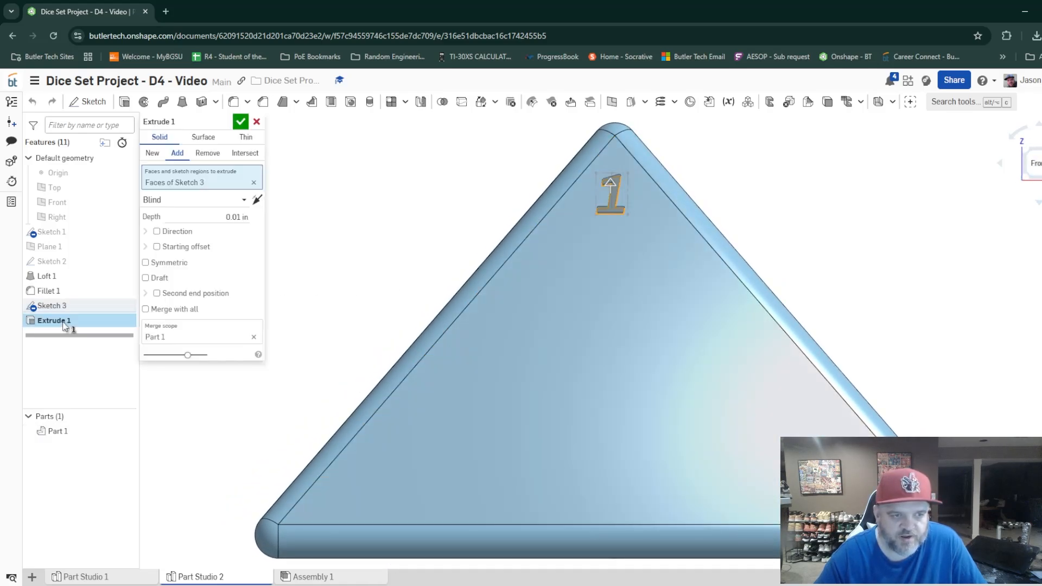
pyautogui.click(203, 139)
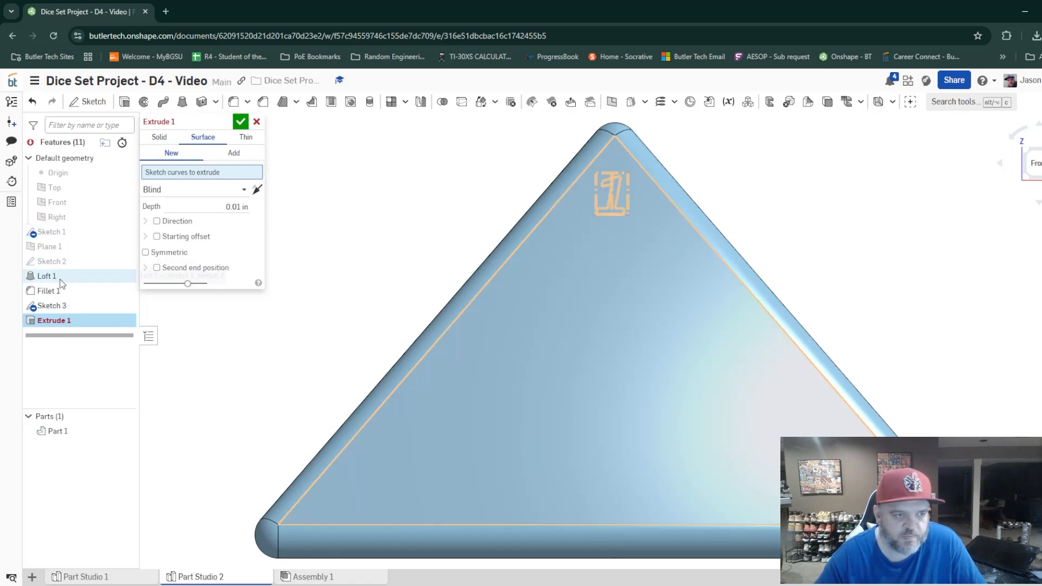
pyautogui.click(50, 307)
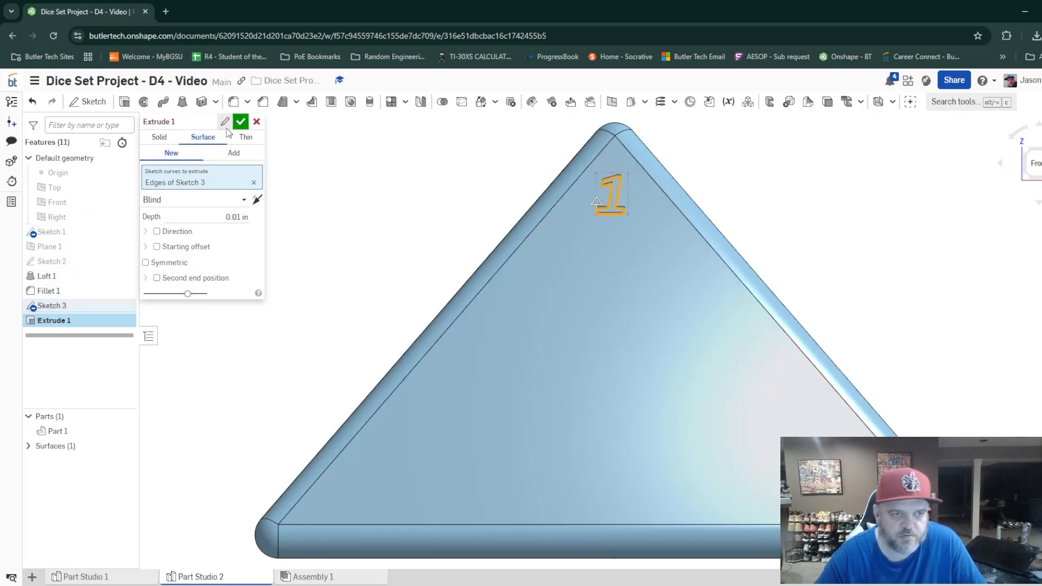
pyautogui.click(241, 121)
pyautogui.moveTo(461, 216); pyautogui.dragTo(437, 237, button='right')
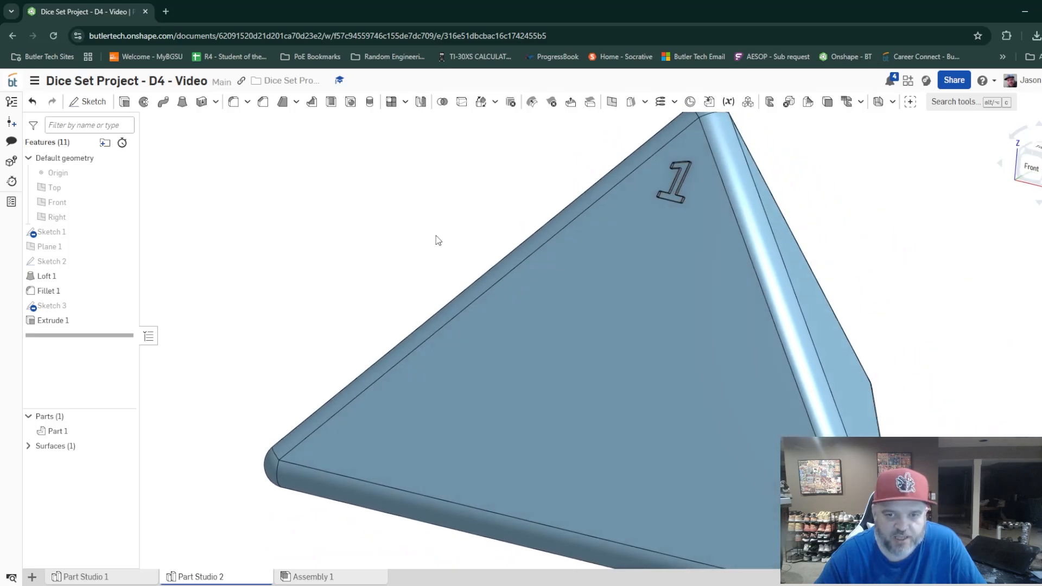
pyautogui.click(1034, 174)
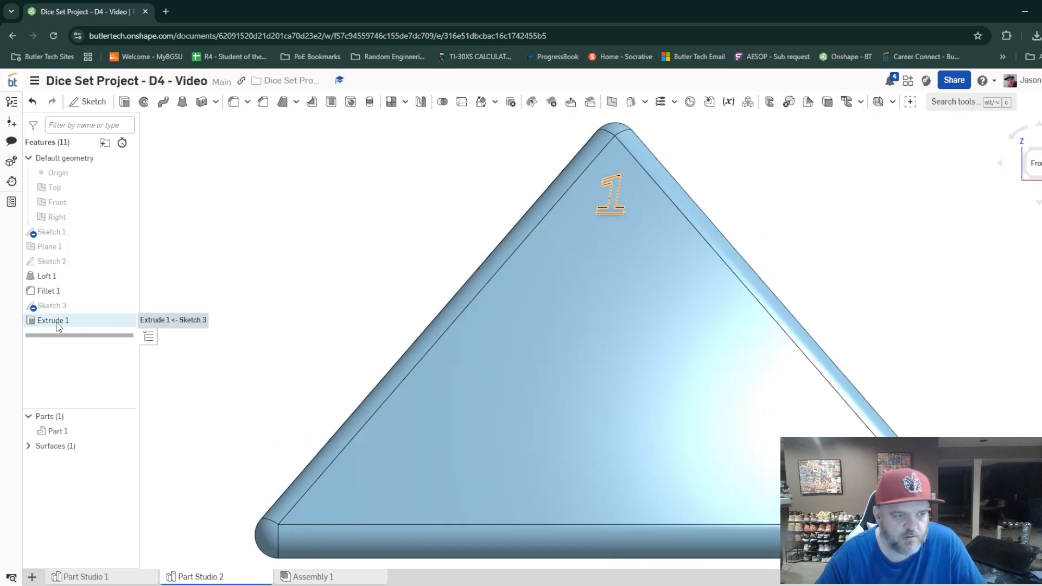
# - Edit the number's extrusion, reselect the text sketch, and set the extrusion type to Solid
pyautogui.doubleClick(58, 324)
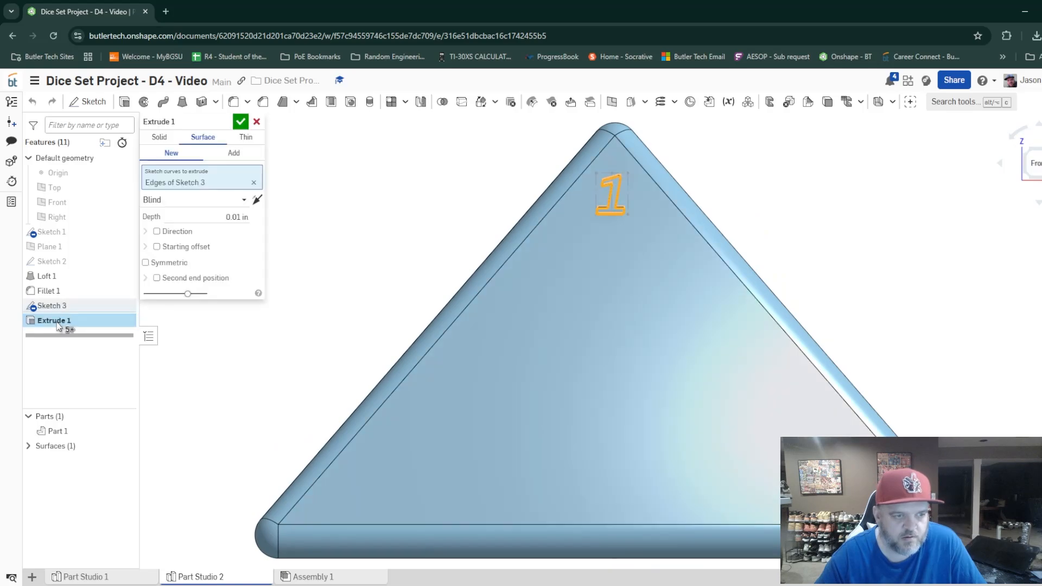
pyautogui.click(254, 183)
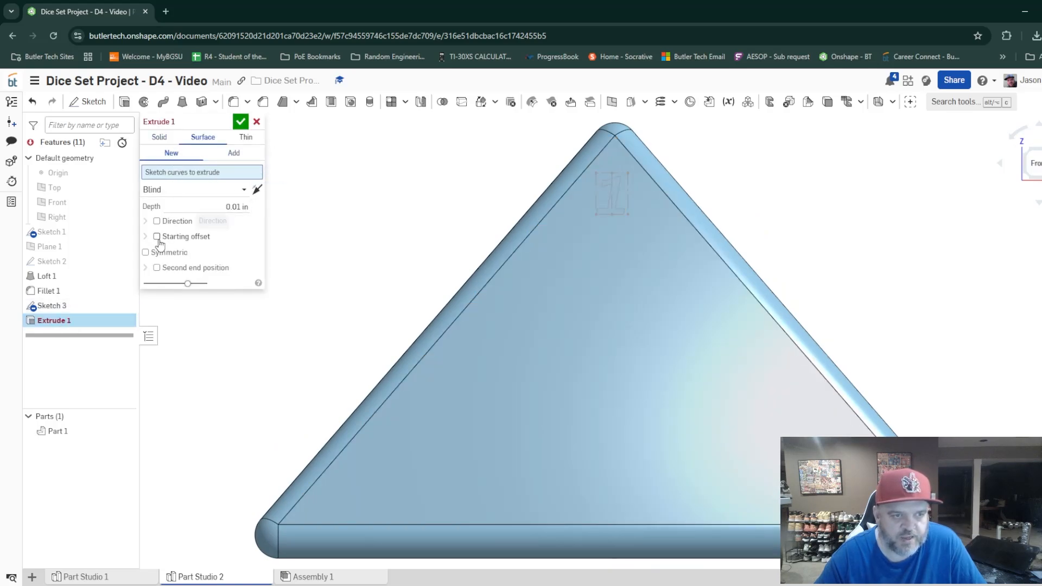
pyautogui.click(54, 306)
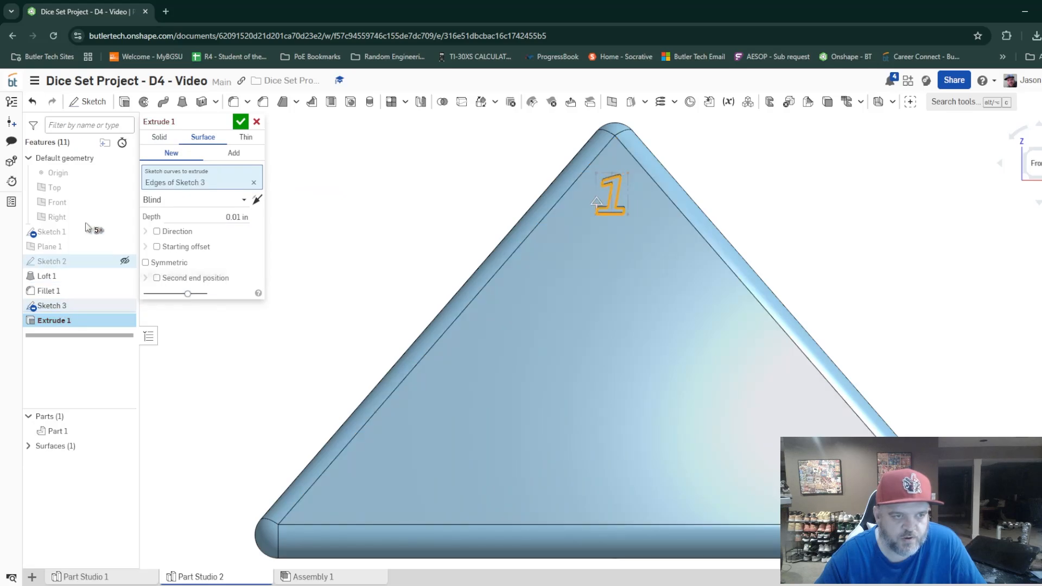
pyautogui.click(159, 137)
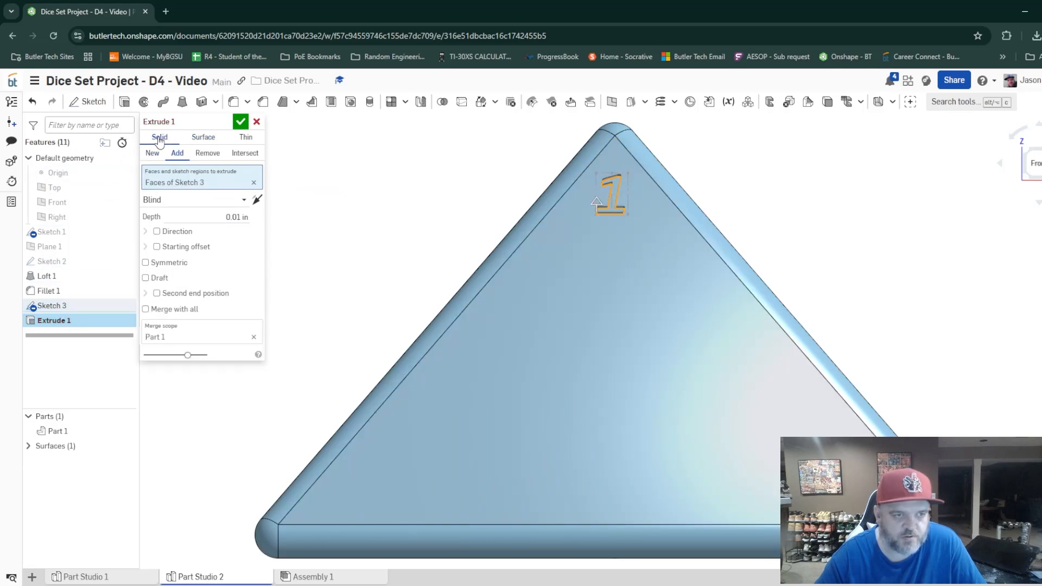
# - Engrave the 1 into the front face by setting the extrusion to Remove, 0.02 in deep, with its direction reversed
pyautogui.click(207, 154)
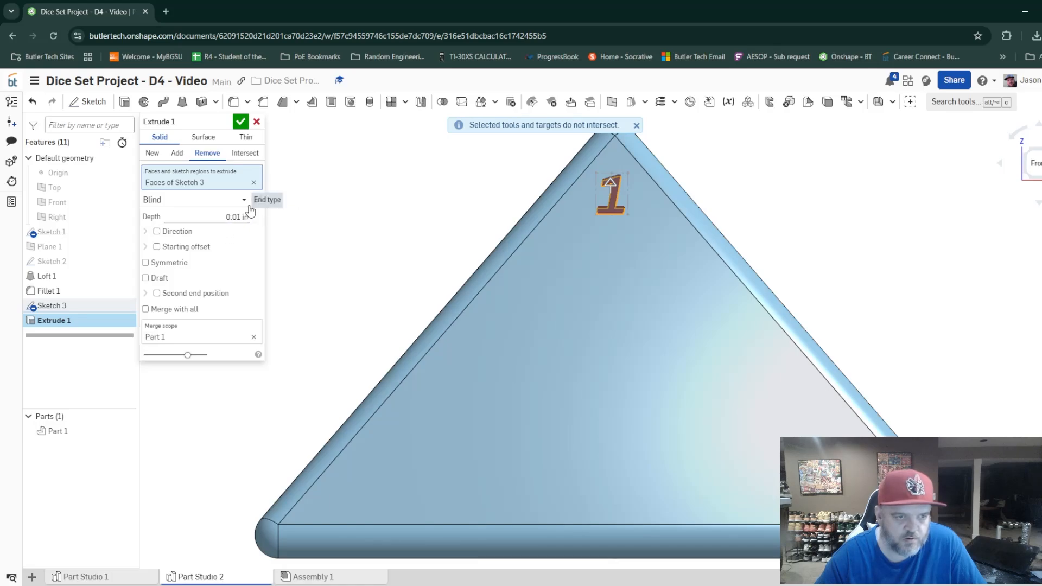
pyautogui.click(236, 217)
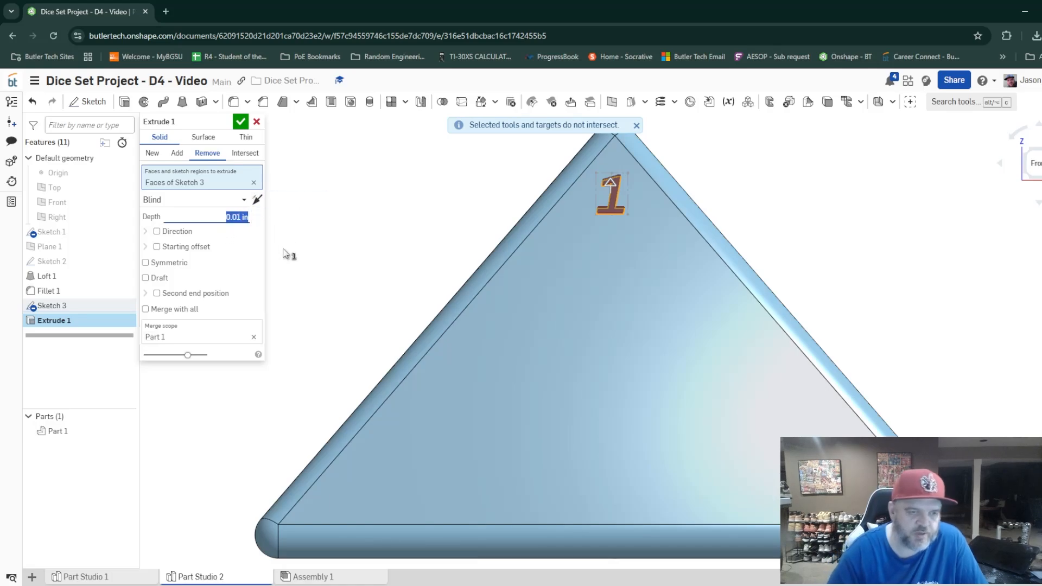
pyautogui.press('Return')
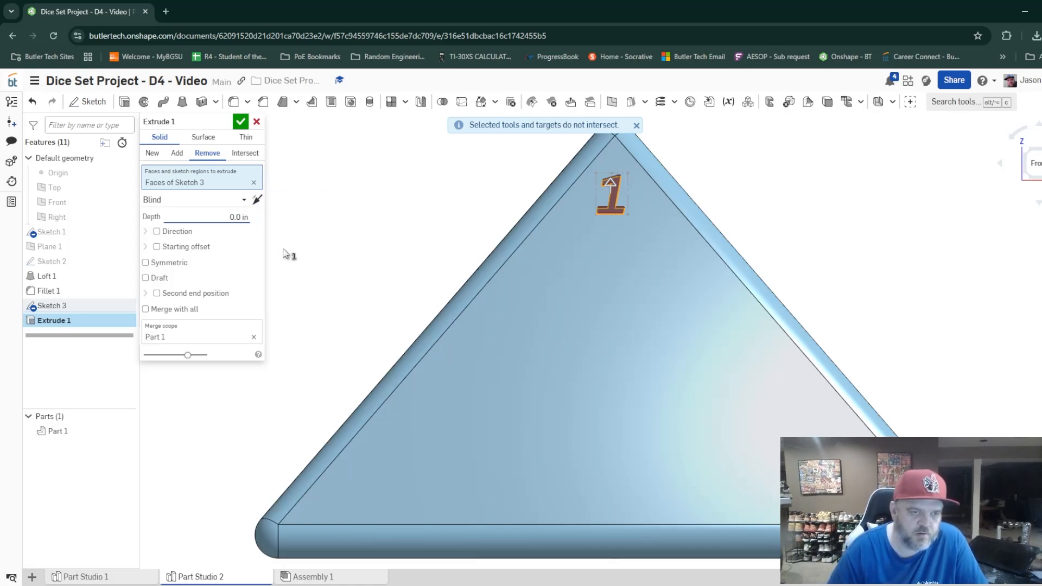
pyautogui.write('2')
pyautogui.press('Return')
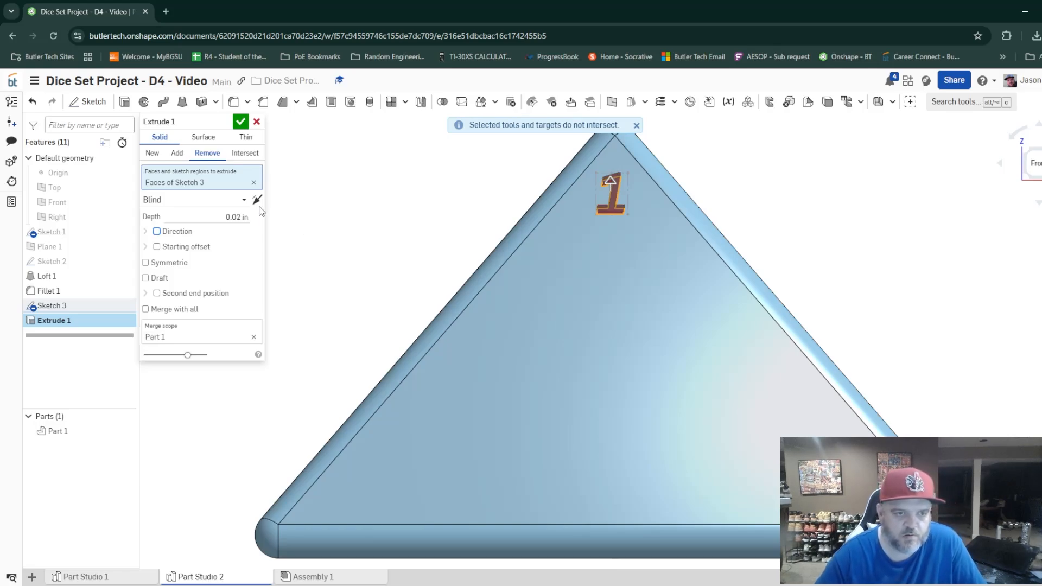
pyautogui.click(257, 200)
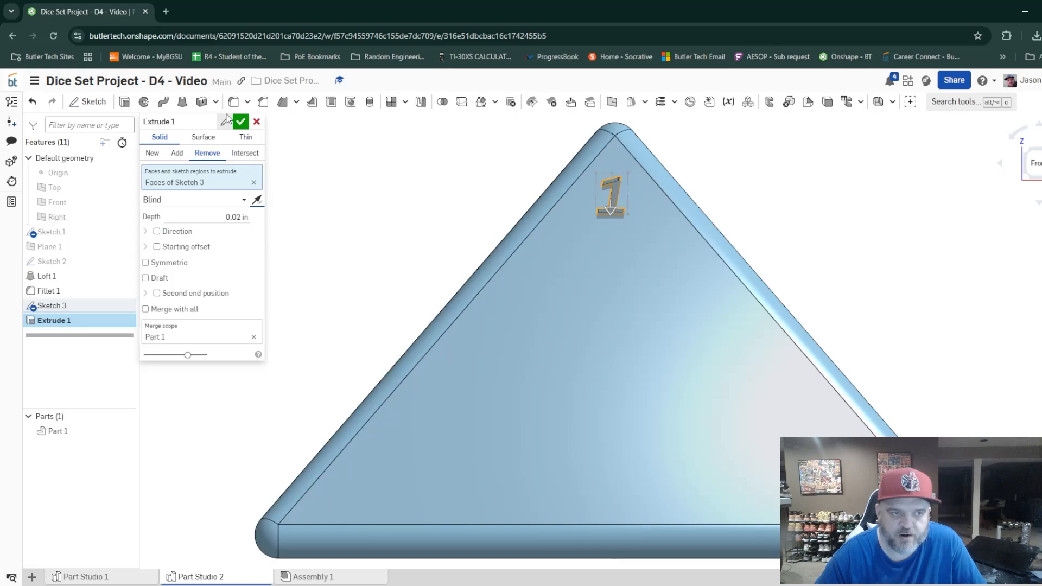
pyautogui.click(240, 122)
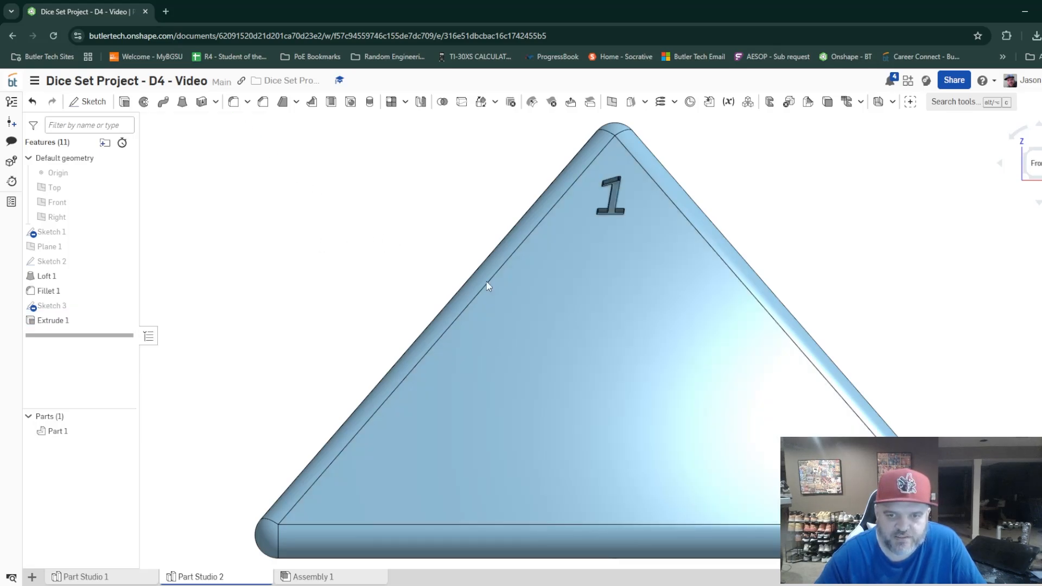
# - Examine the engraved number on the front face together with the die's other faces and corners
pyautogui.moveTo(898, 312)
pyautogui.mouseDown(button='right')
pyautogui.moveTo(866, 339)
pyautogui.moveTo(909, 338)
pyautogui.mouseUp(button='right')
pyautogui.click(1034, 166)
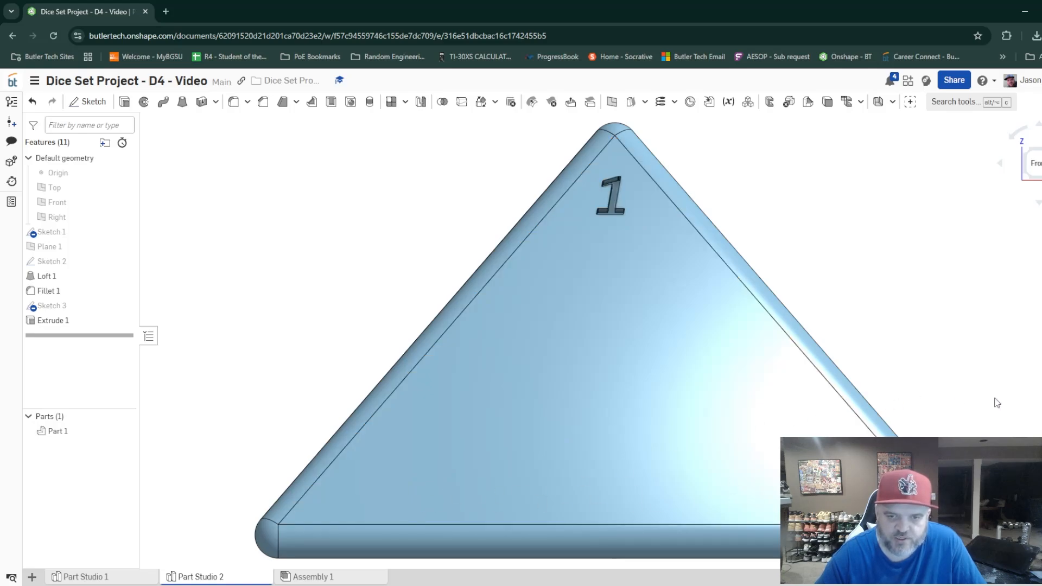
pyautogui.moveTo(1034, 423); pyautogui.dragTo(936, 430, button='right')
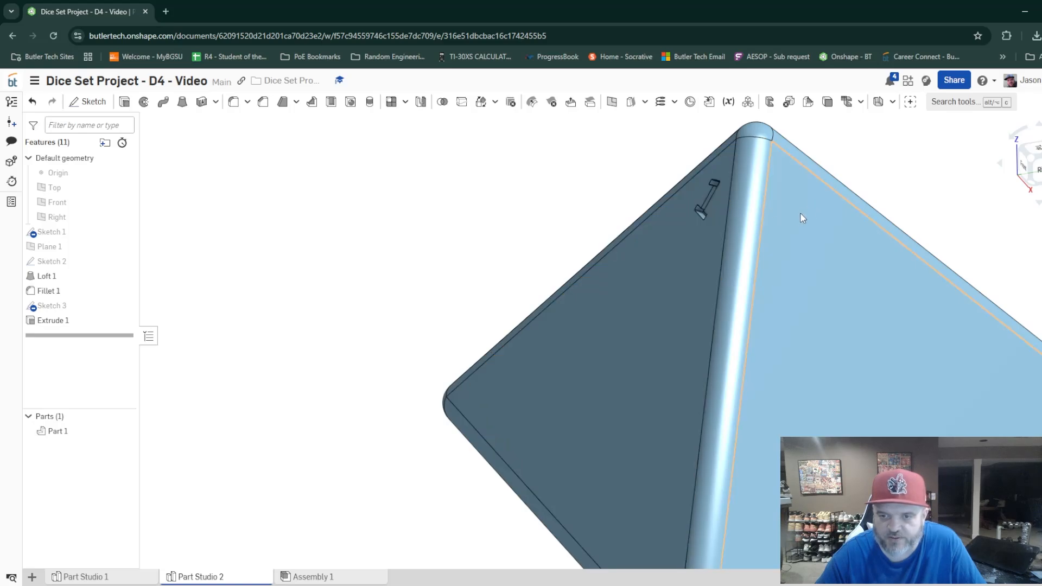
pyautogui.moveTo(879, 217); pyautogui.dragTo(763, 245, button='right')
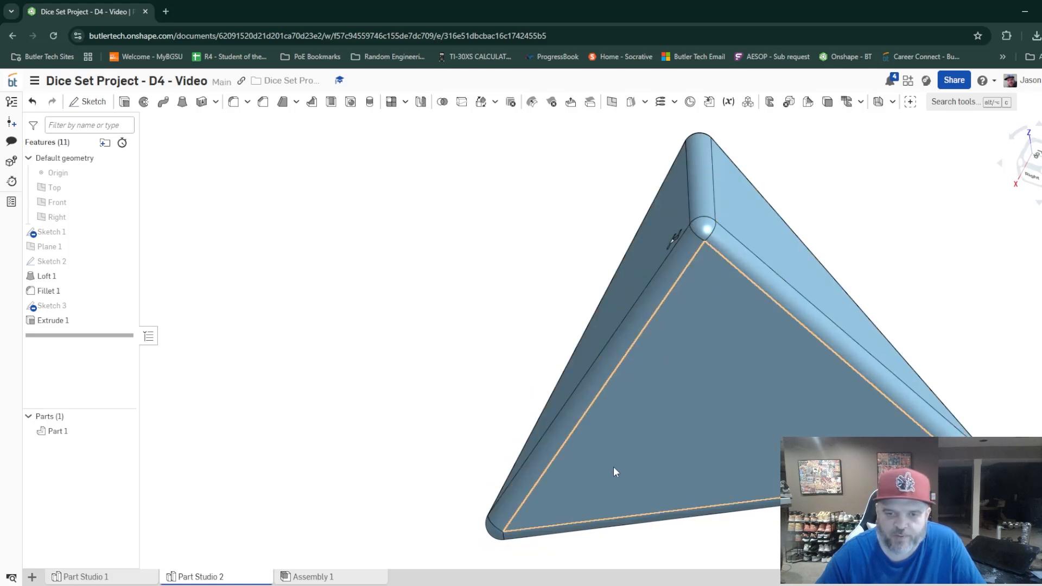
pyautogui.moveTo(533, 517); pyautogui.dragTo(481, 442, button='right')
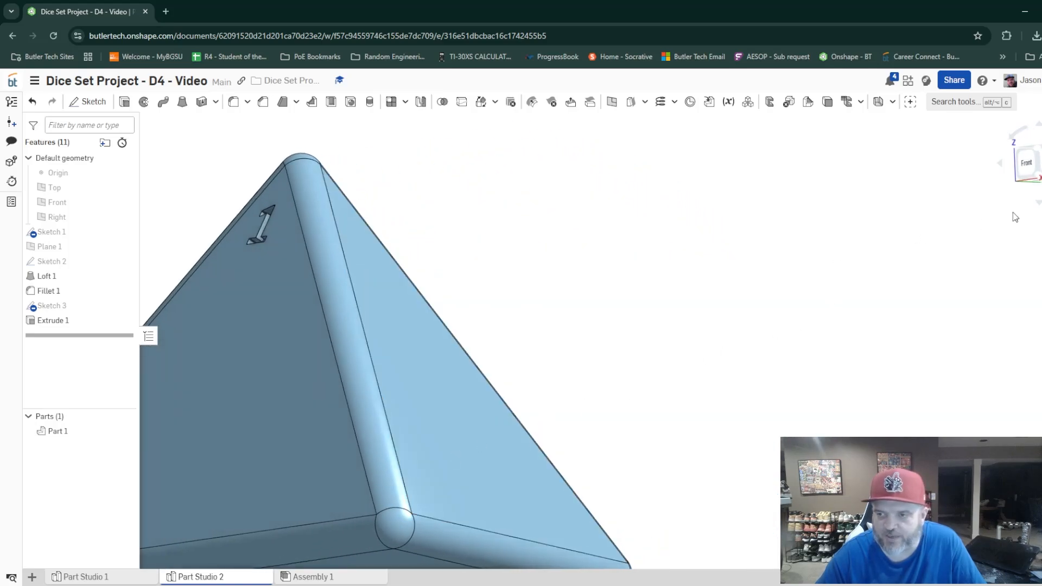
pyautogui.click(1013, 172)
pyautogui.scroll(-3, 499, 390)
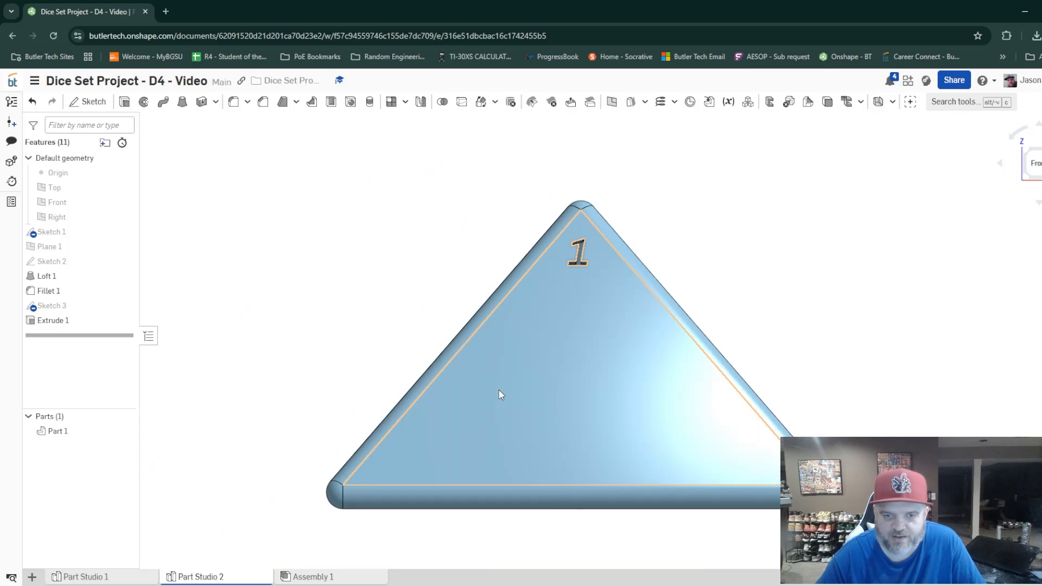
pyautogui.moveTo(576, 354); pyautogui.dragTo(572, 360, button='right')
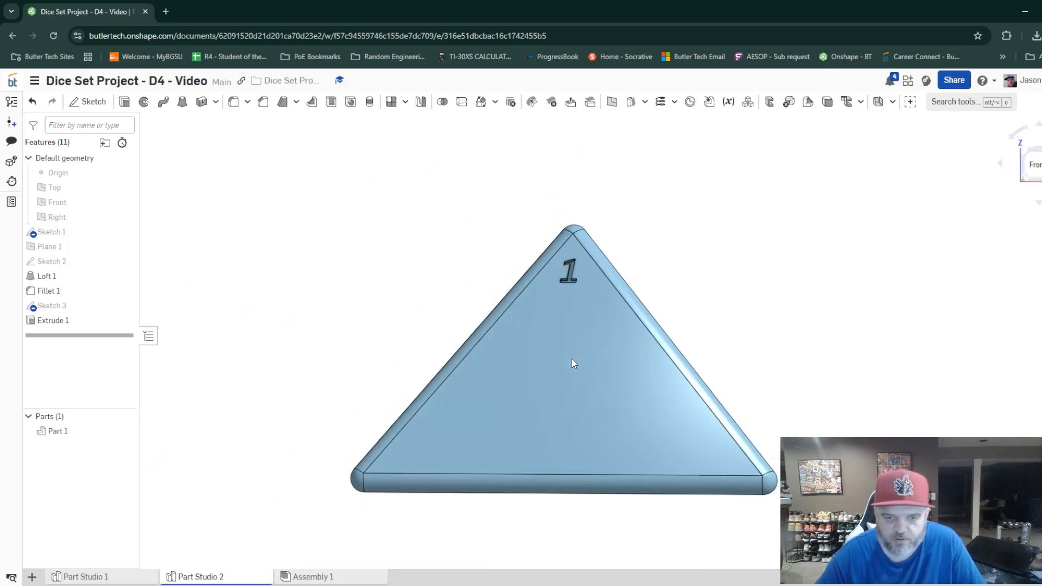